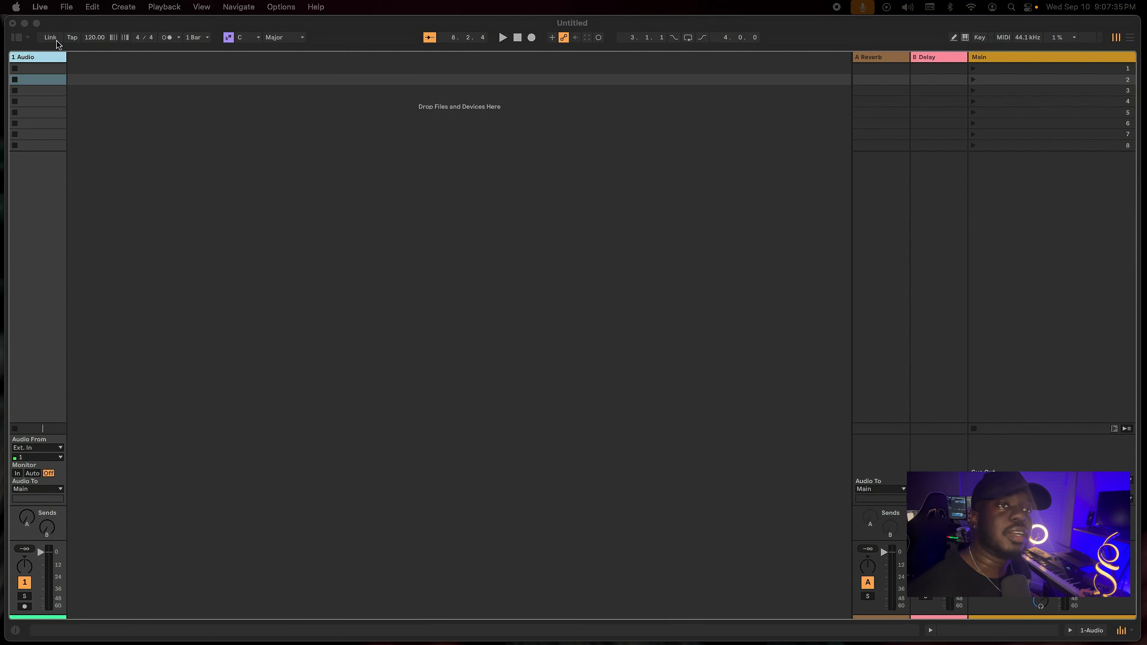
click(43, 74)
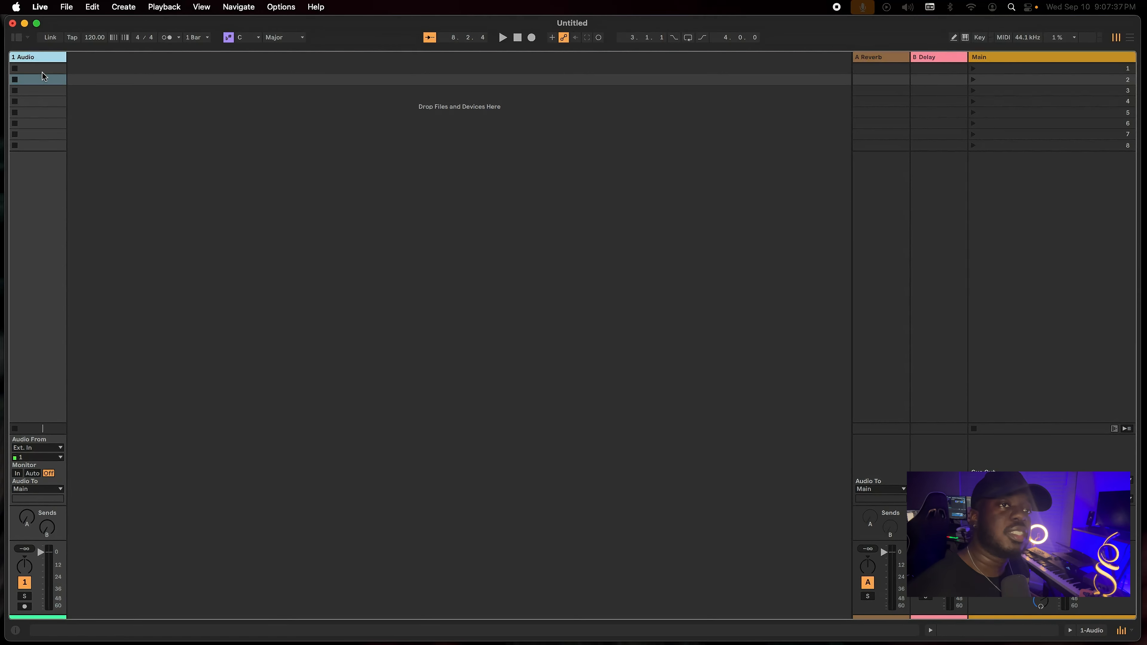
click(46, 70)
click(46, 77)
click(43, 93)
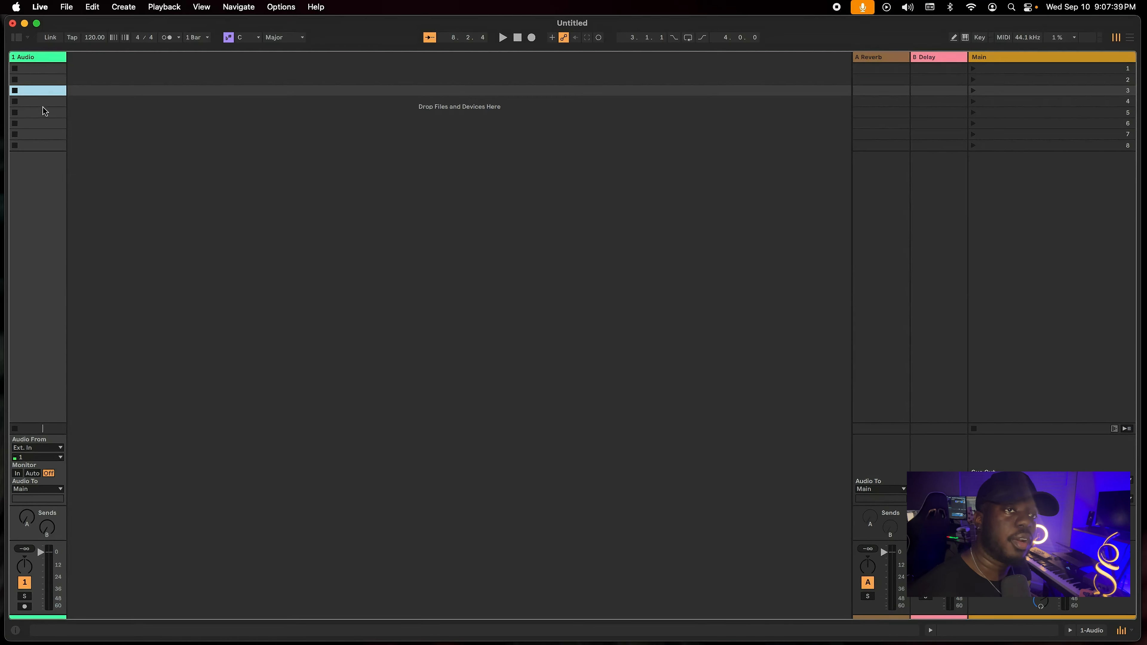
click(43, 113)
click(15, 71)
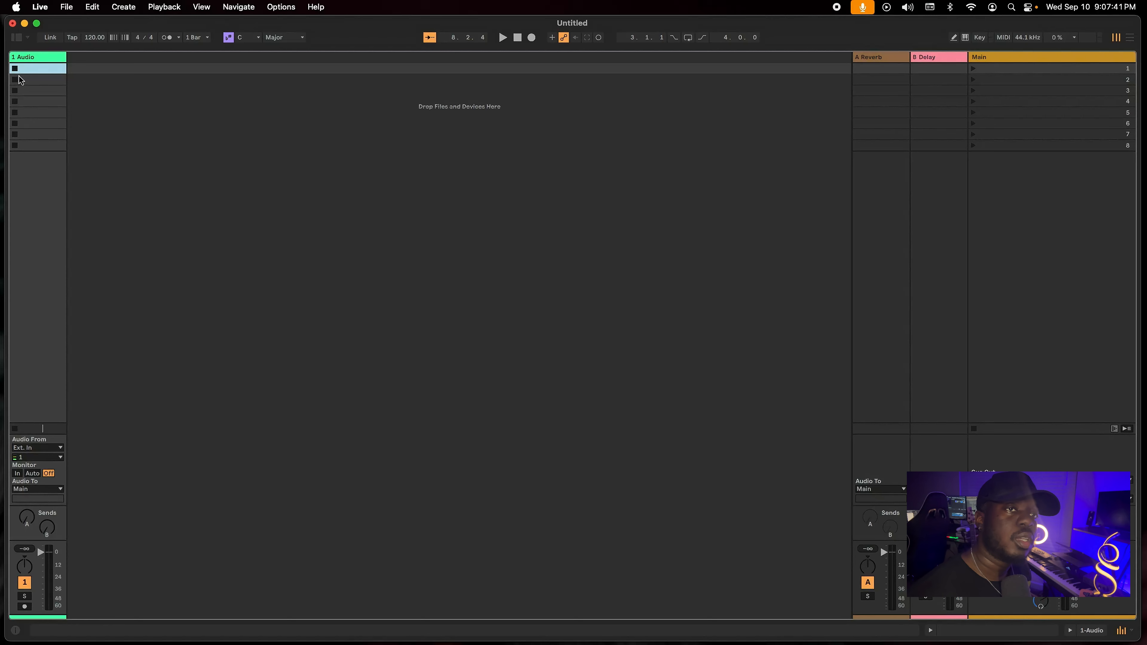
click(16, 79)
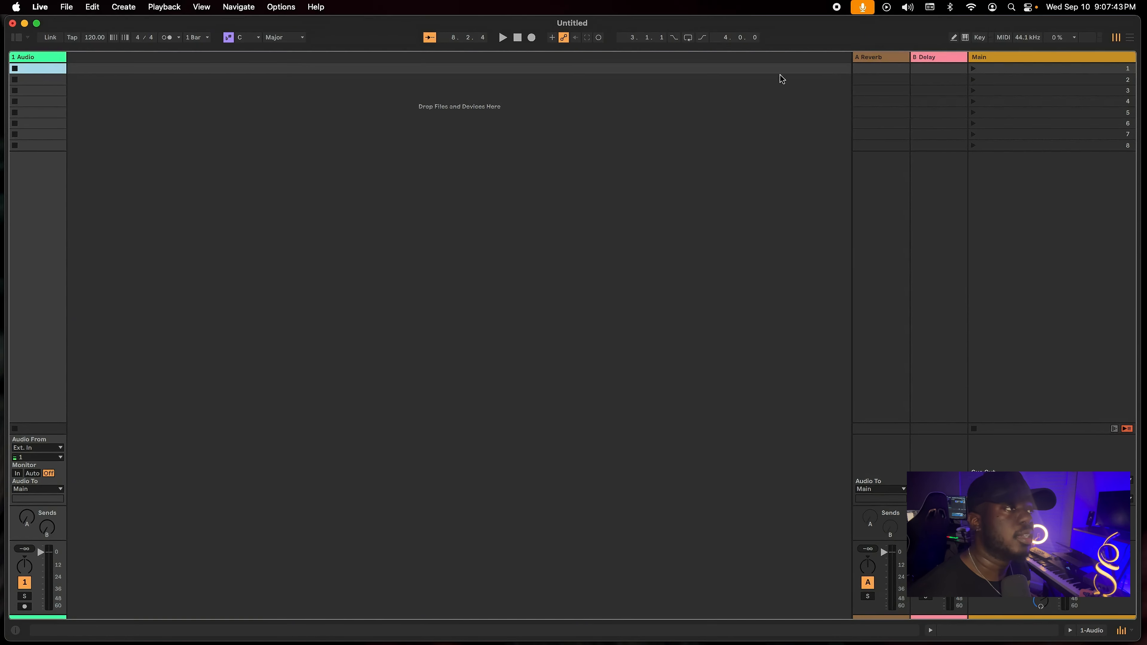
Hide the Reverb and Delay return tracks and select the first scene.
click(887, 58)
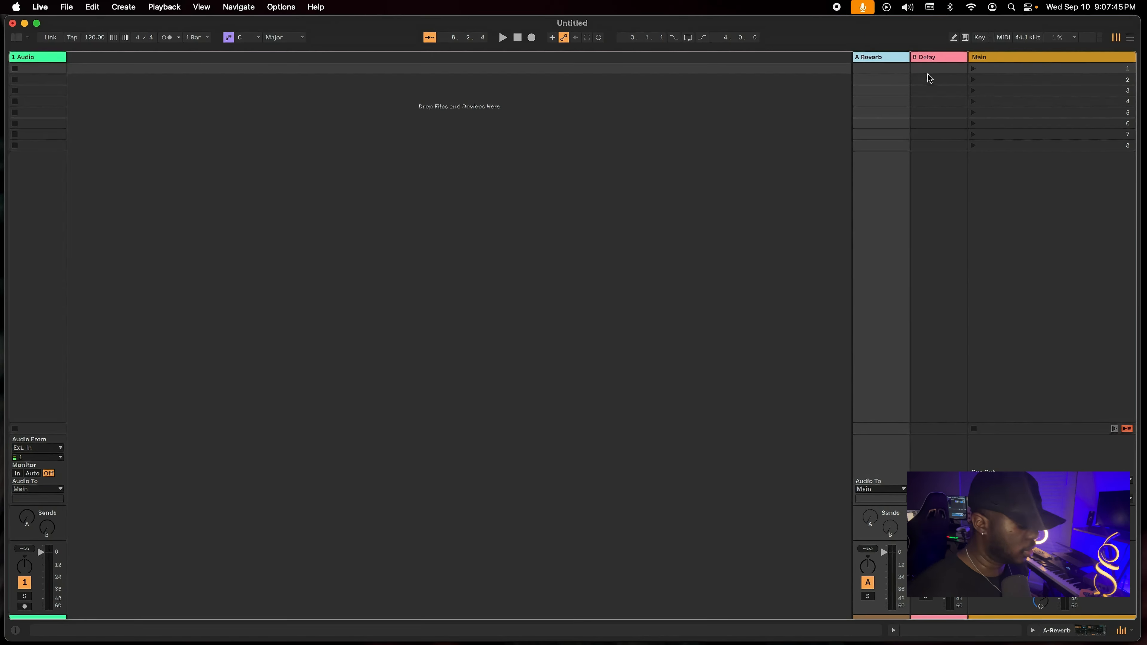
key(super+alt+r)
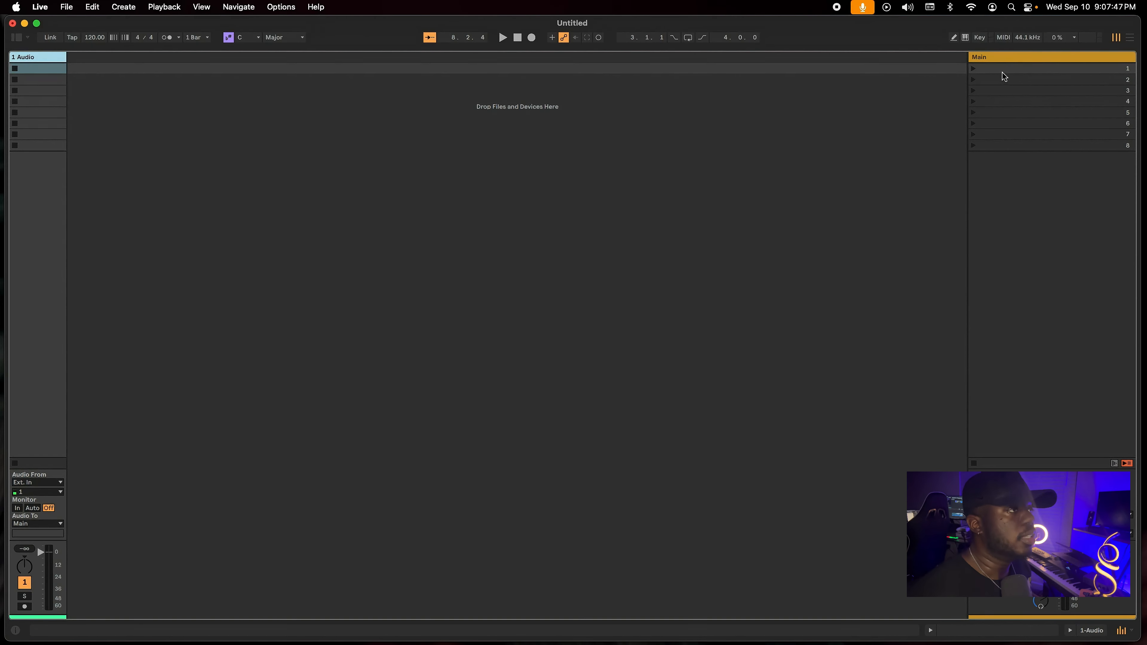
click(979, 71)
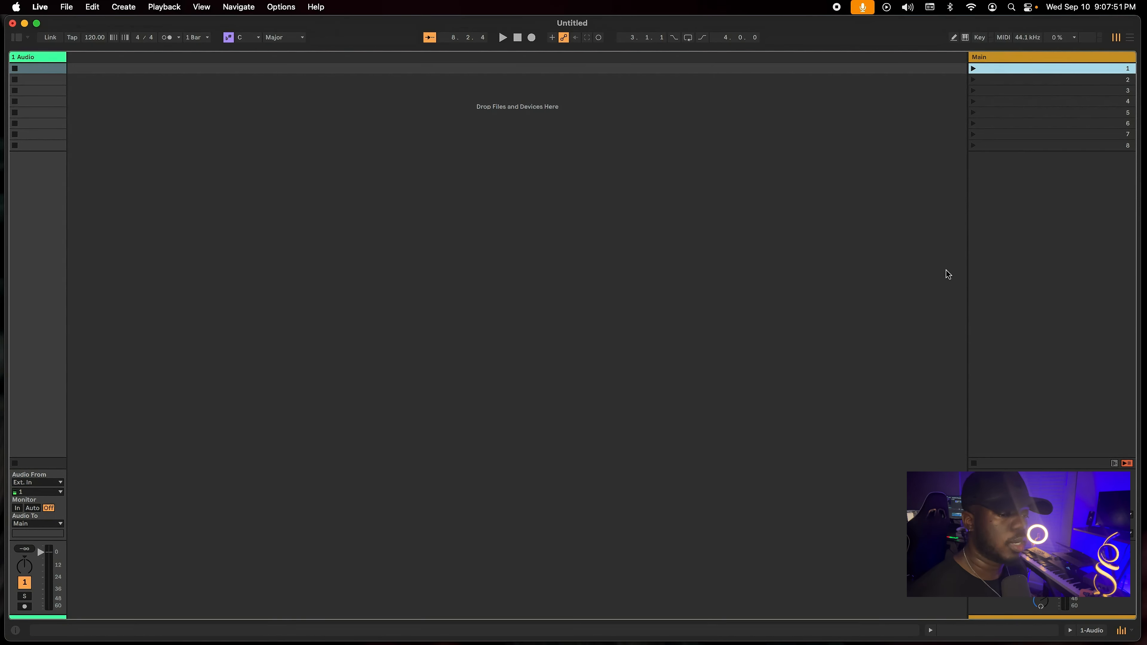
Load KC 6/8 116.aif from the KC Loops folder in FREE LOOP COMMUNITY into the audio track's first clip slot.
click(18, 38)
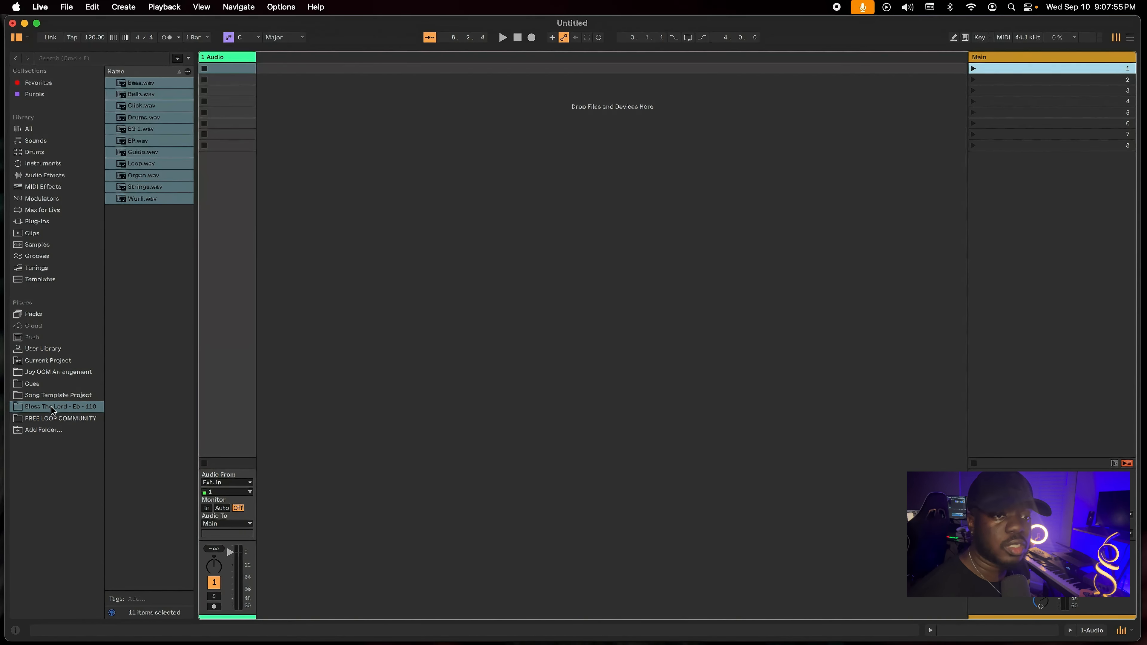
key(Down)
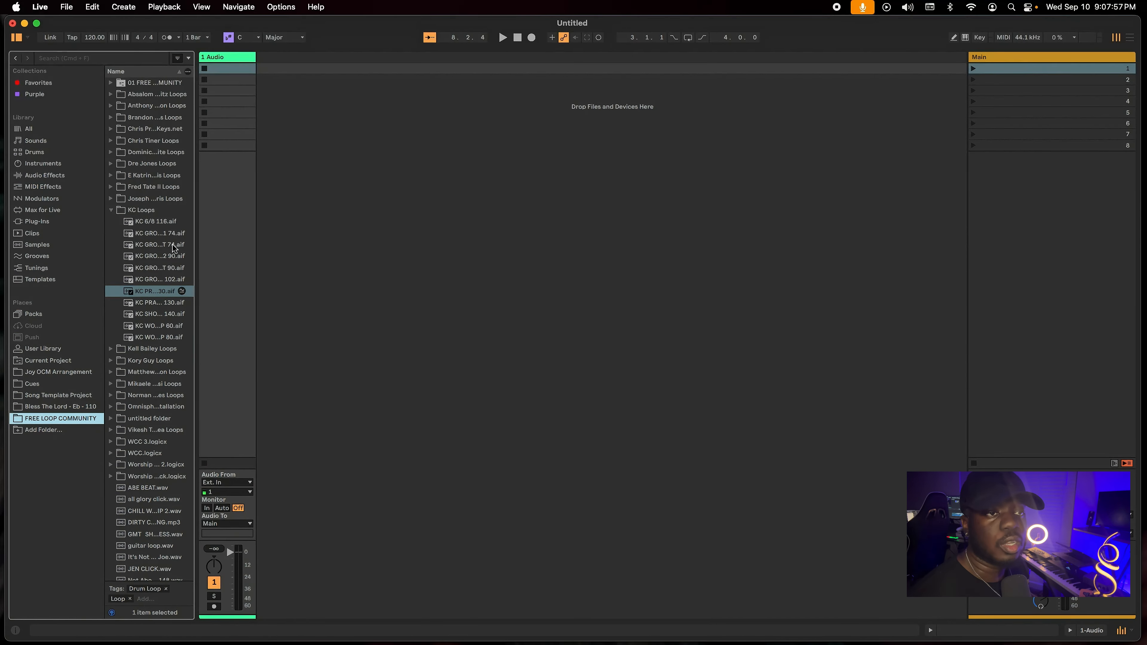
click(160, 223)
drag(160, 223, 237, 71)
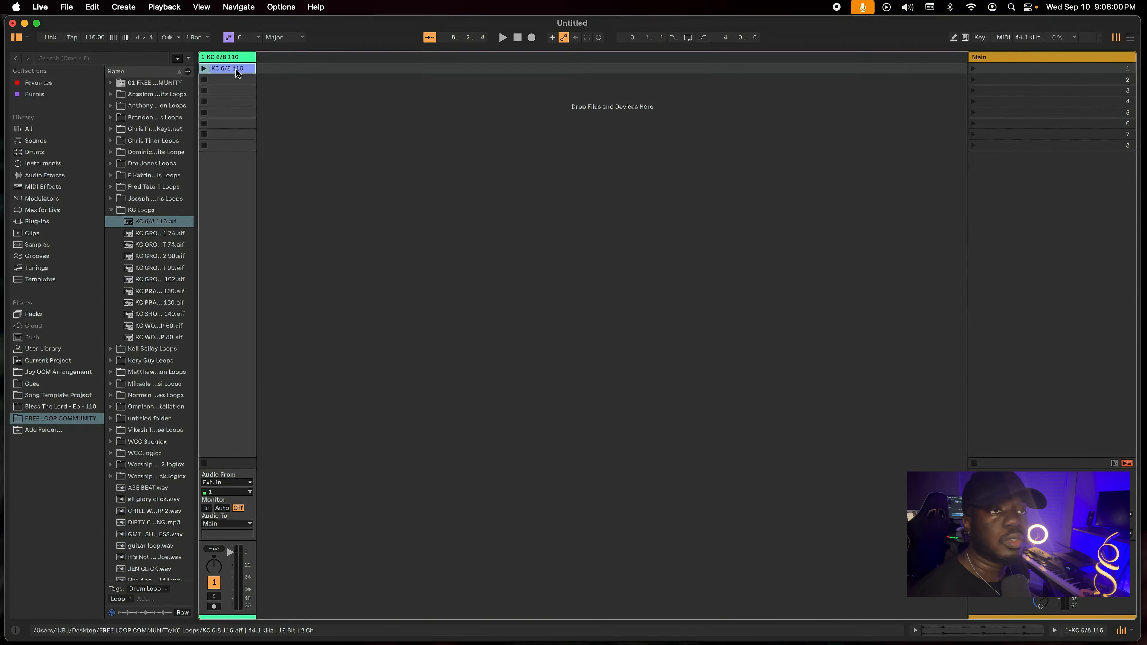
click(18, 41)
Play the KC 6/8 116 clip, testing it with Loop switched off and launching it again with Loop on.
click(14, 68)
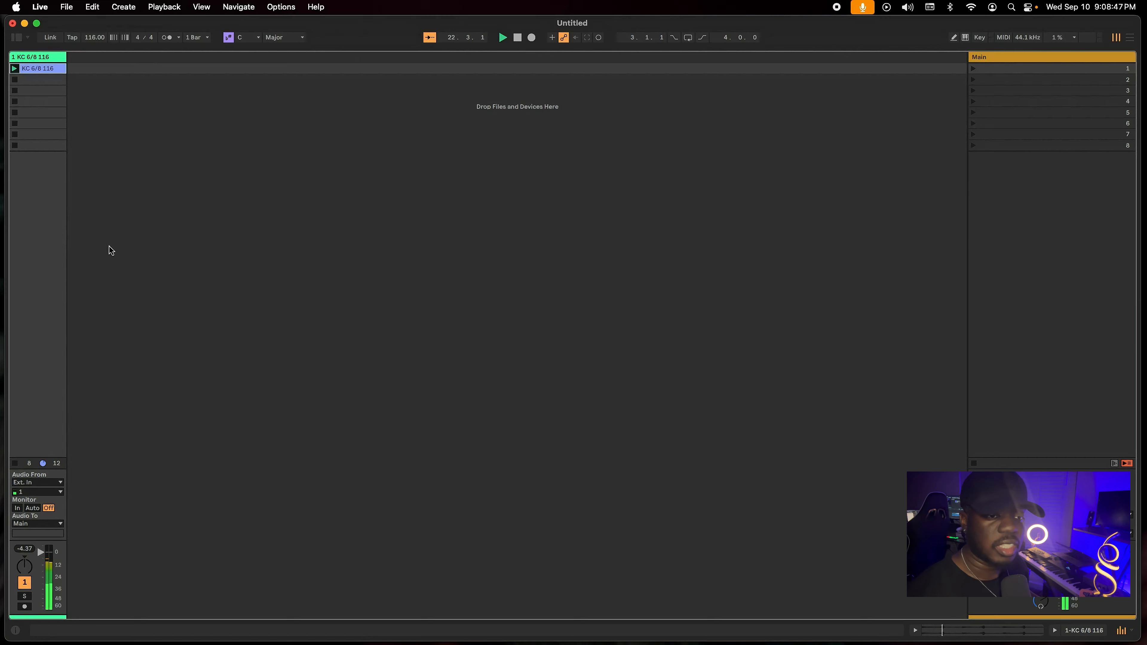
double_click(58, 69)
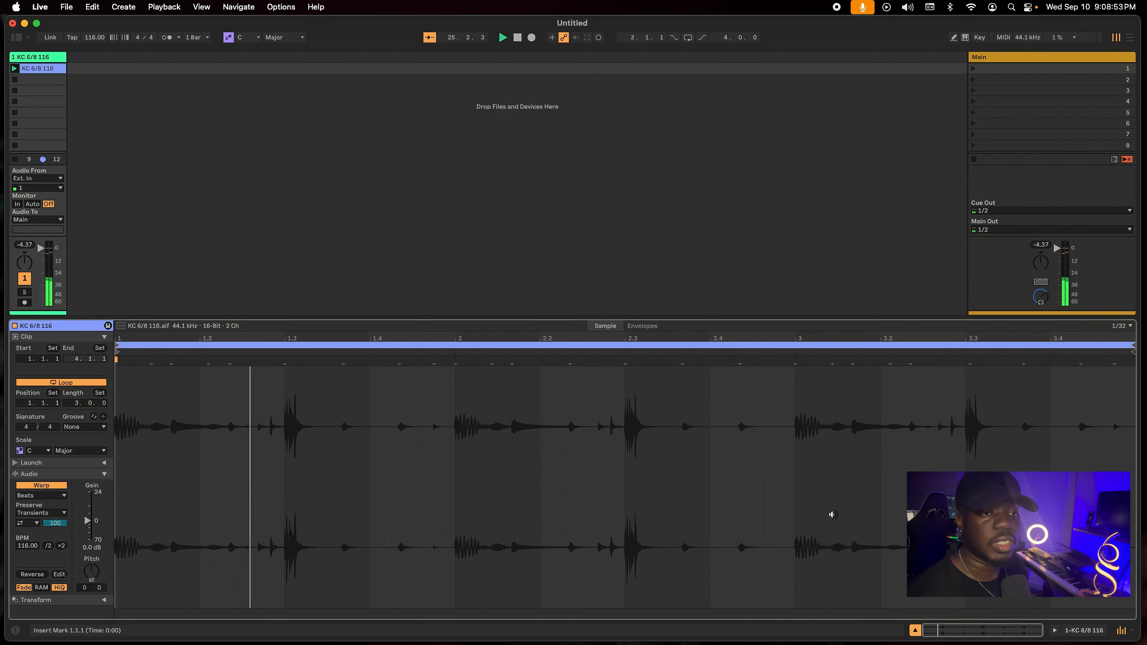
click(85, 383)
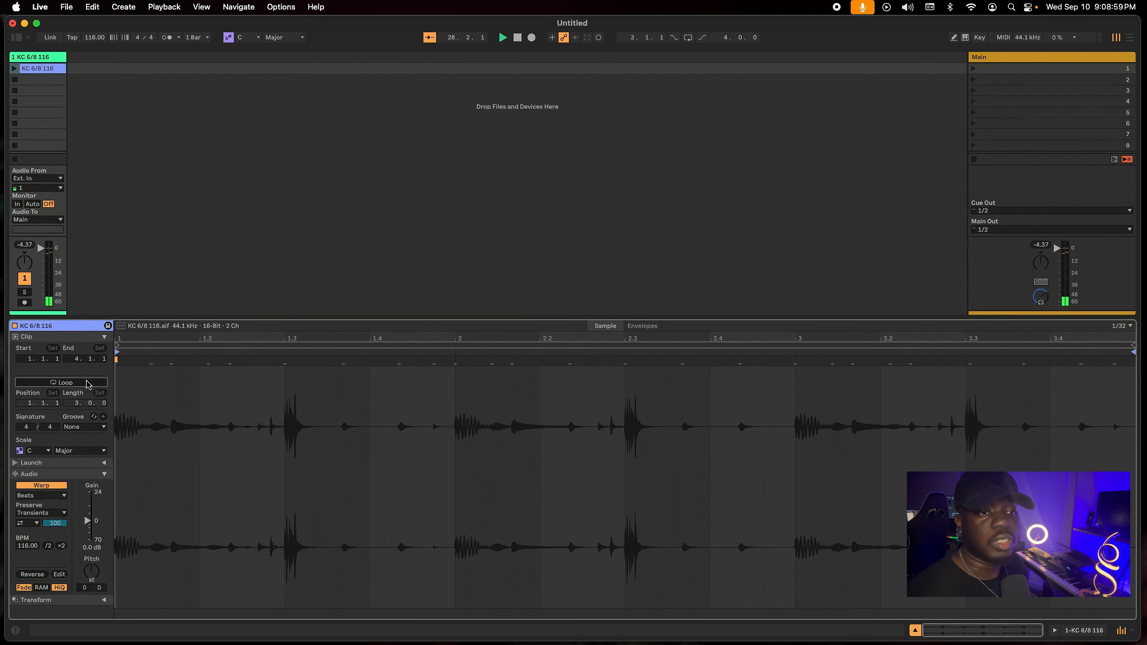
click(87, 383)
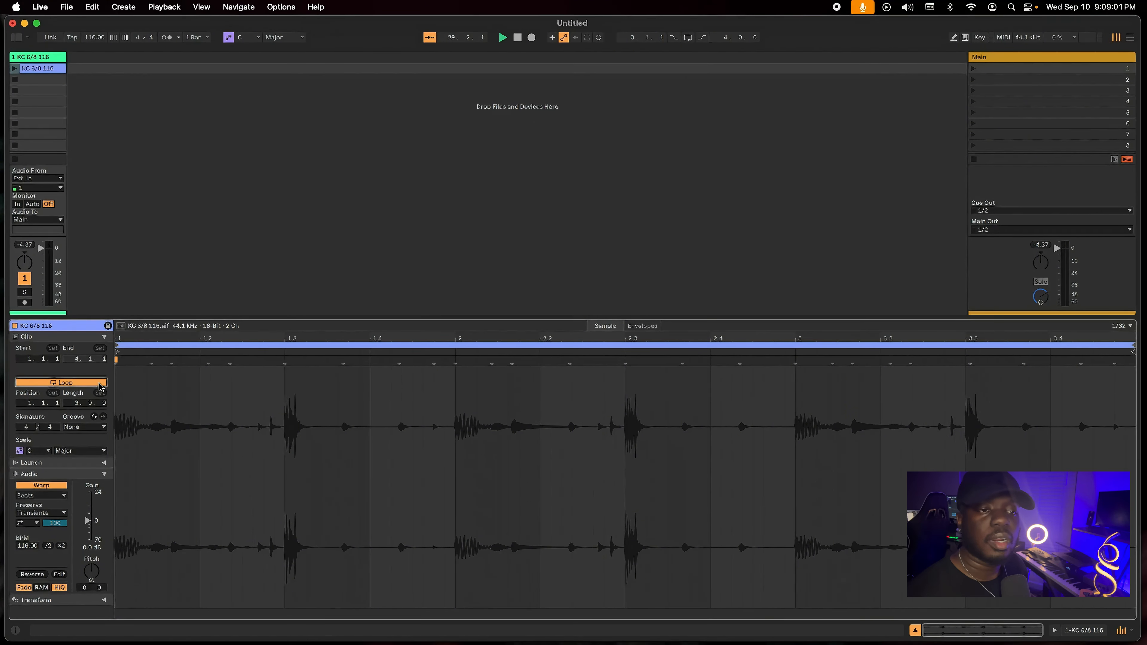
click(15, 68)
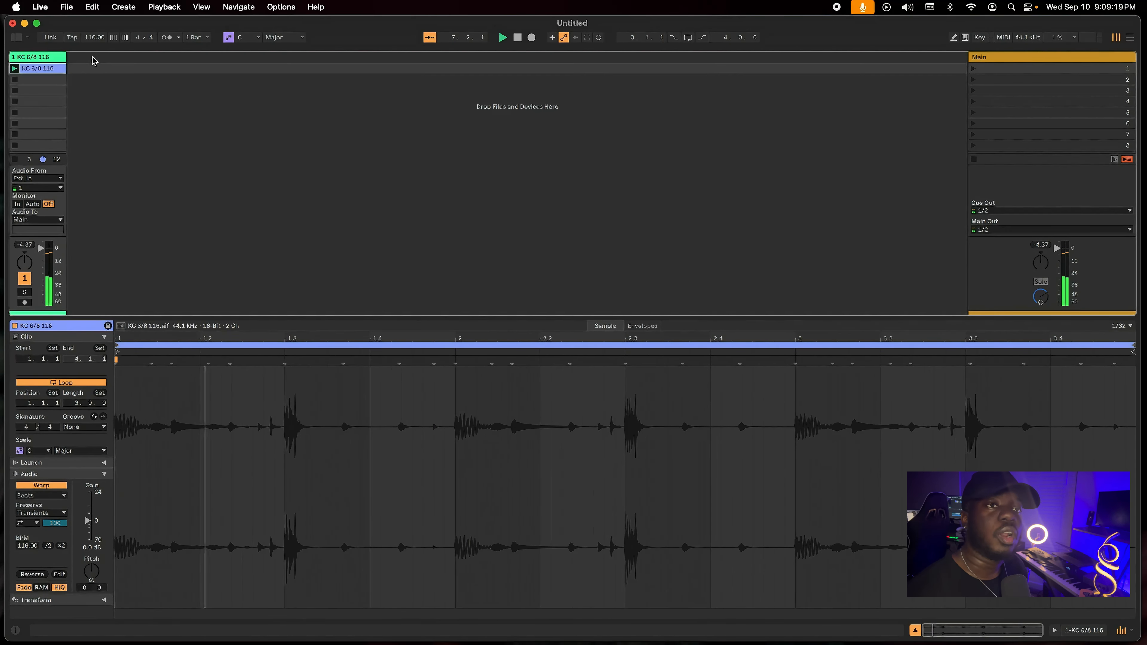
Try a faster project tempo of 133 BPM while the clip plays and reset the tempo to 116 BPM.
drag(95, 38, 94, 15)
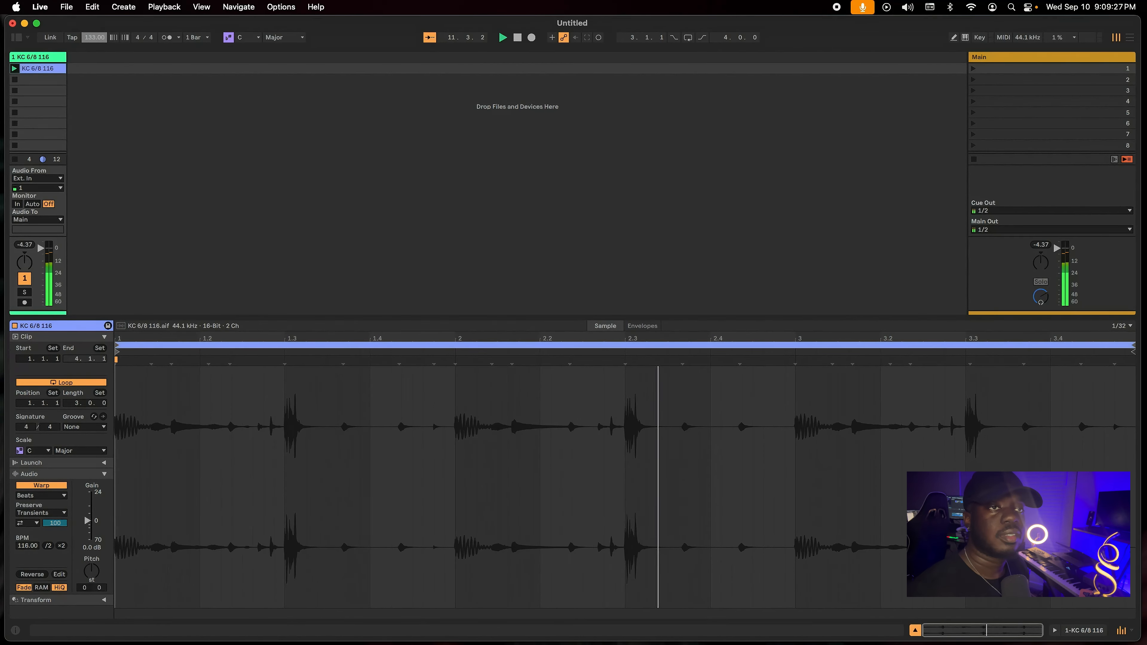
mouse_move(95, 37)
mouse_down()
mouse_move(94, 76)
mouse_move(96, 41)
mouse_up()
double_click(97, 38)
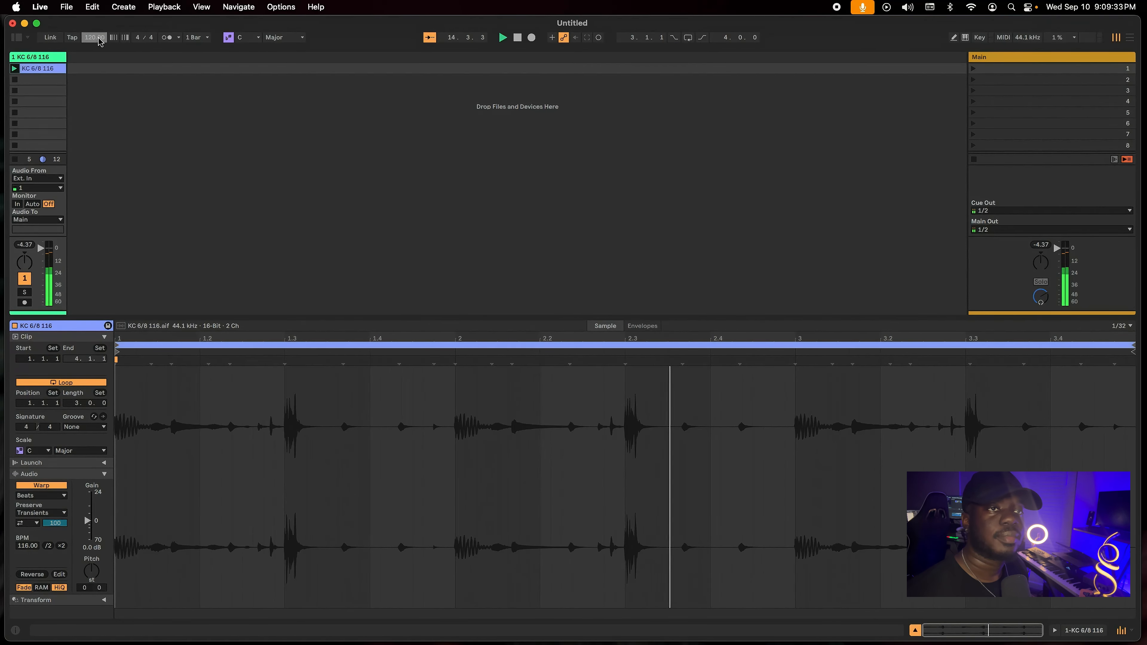
text(116)
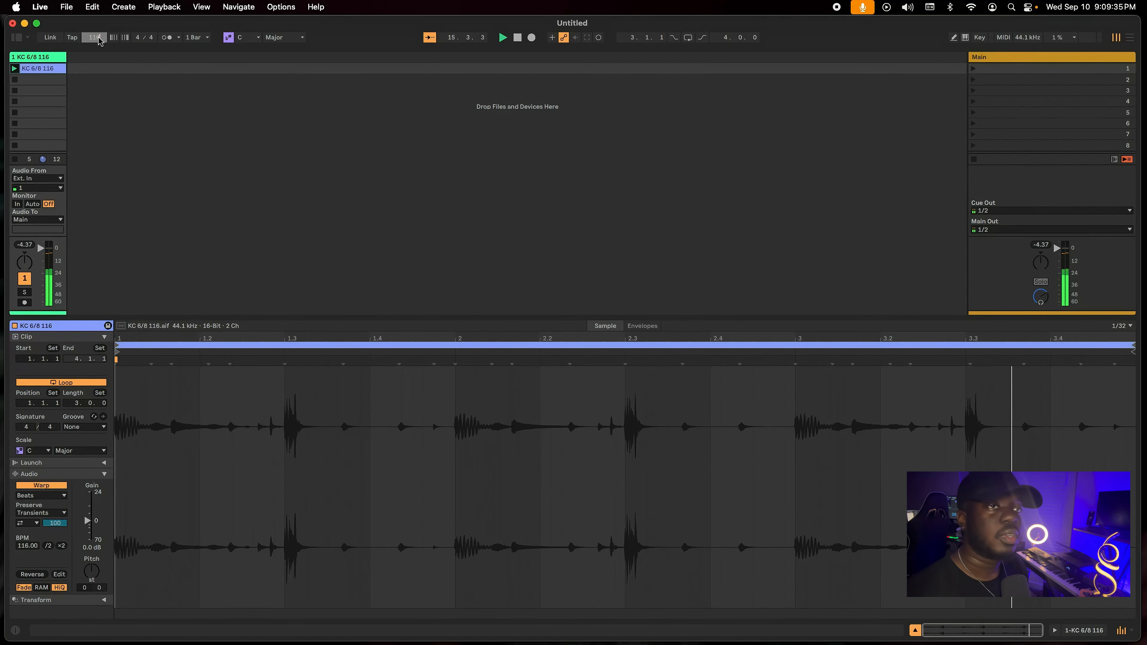
click(107, 83)
Audition the playing loop at a project tempo of 170 BPM, stop playback and restore 116 BPM.
click(99, 39)
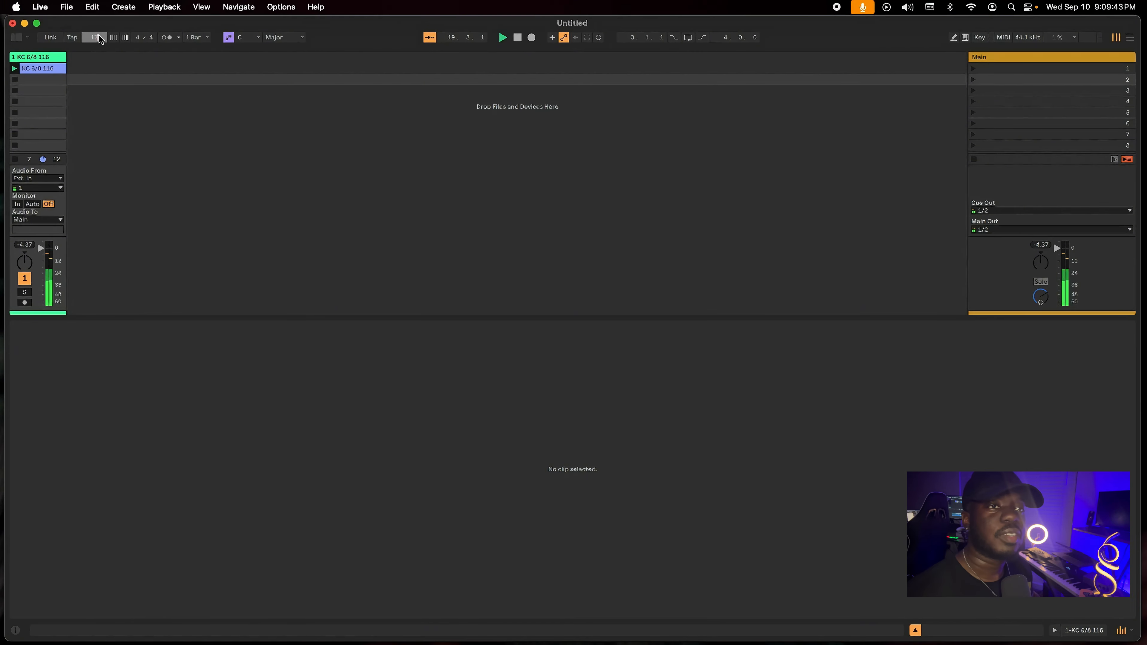
text(170)
key(Return)
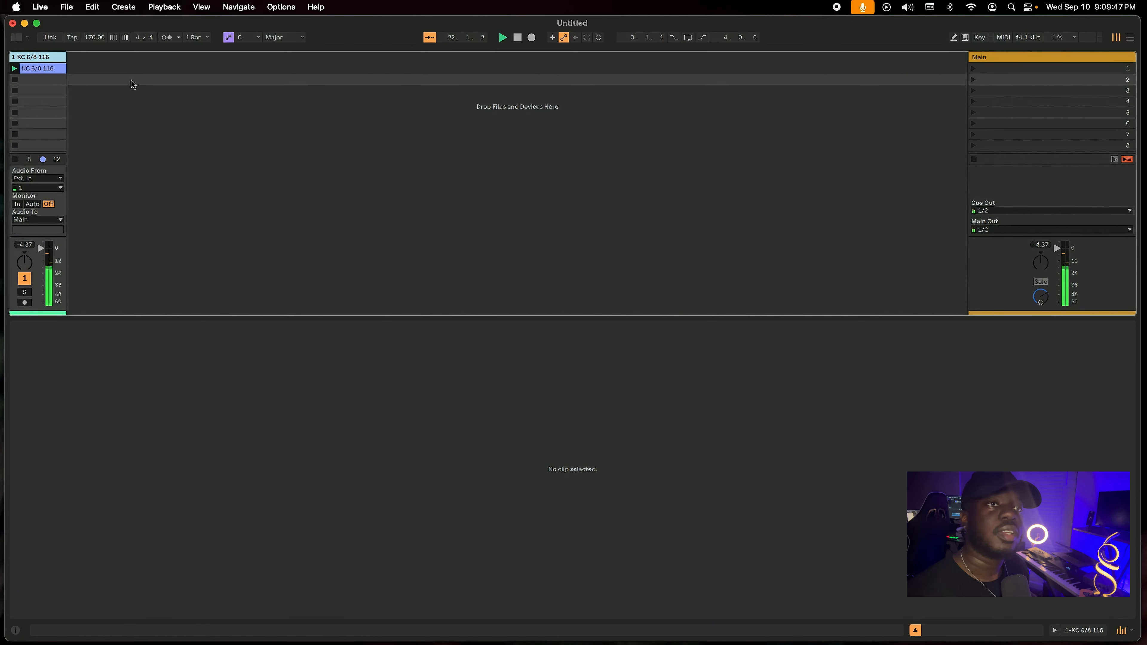
click(95, 38)
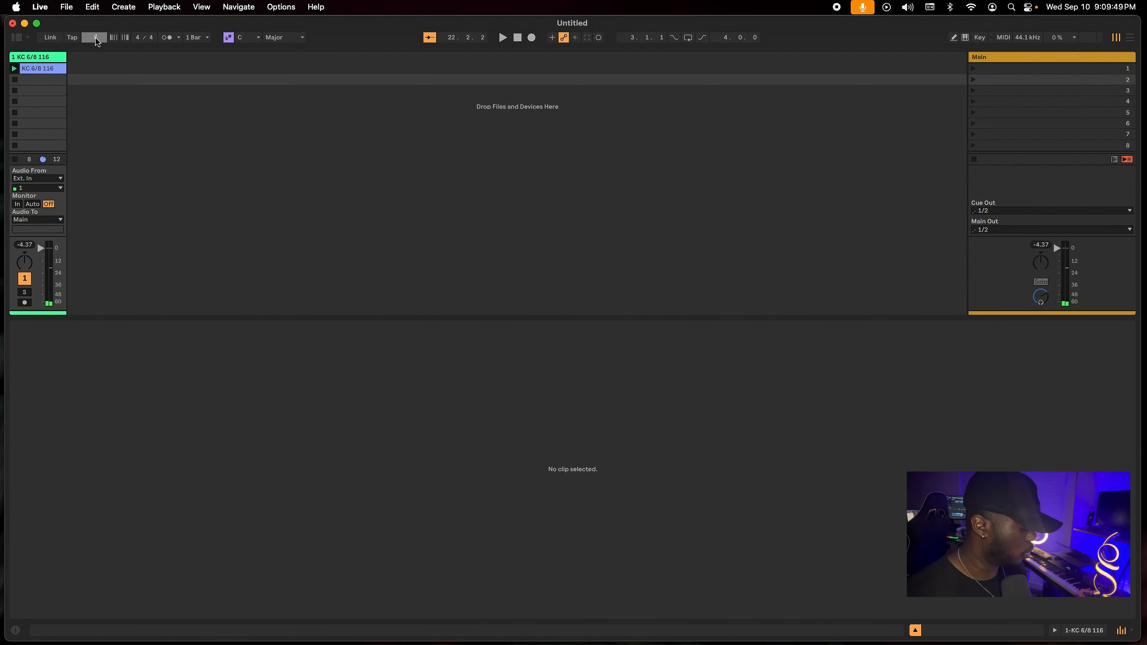
click(125, 122)
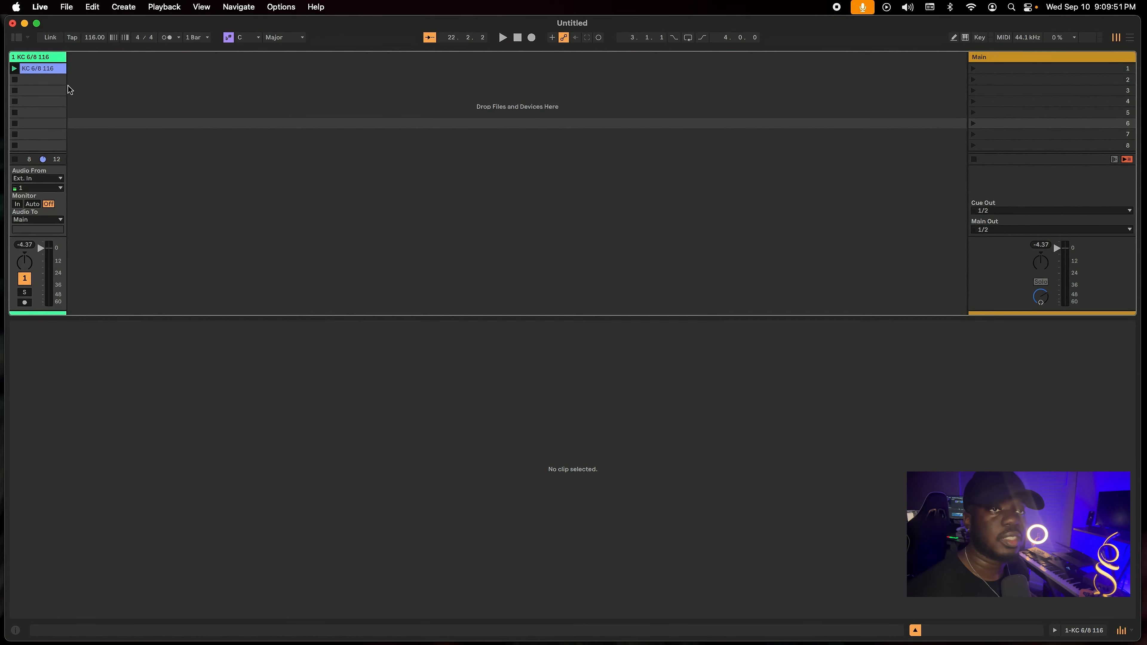
Set the first scene's own tempo to 116 BPM and rename the scene 116.
click(54, 69)
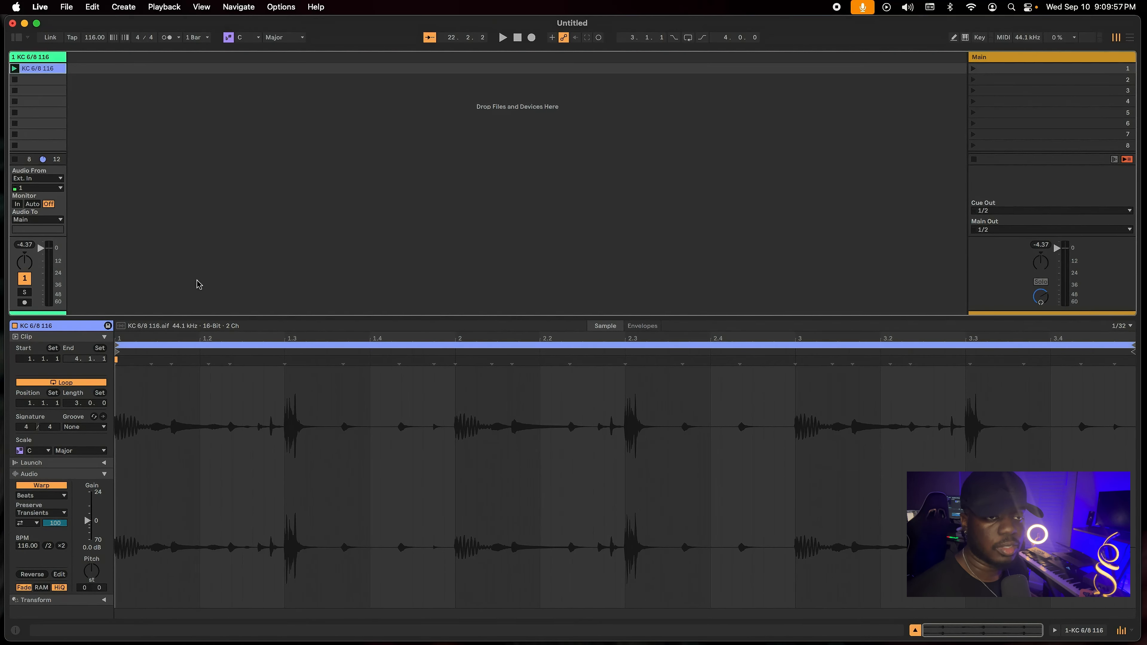
click(989, 70)
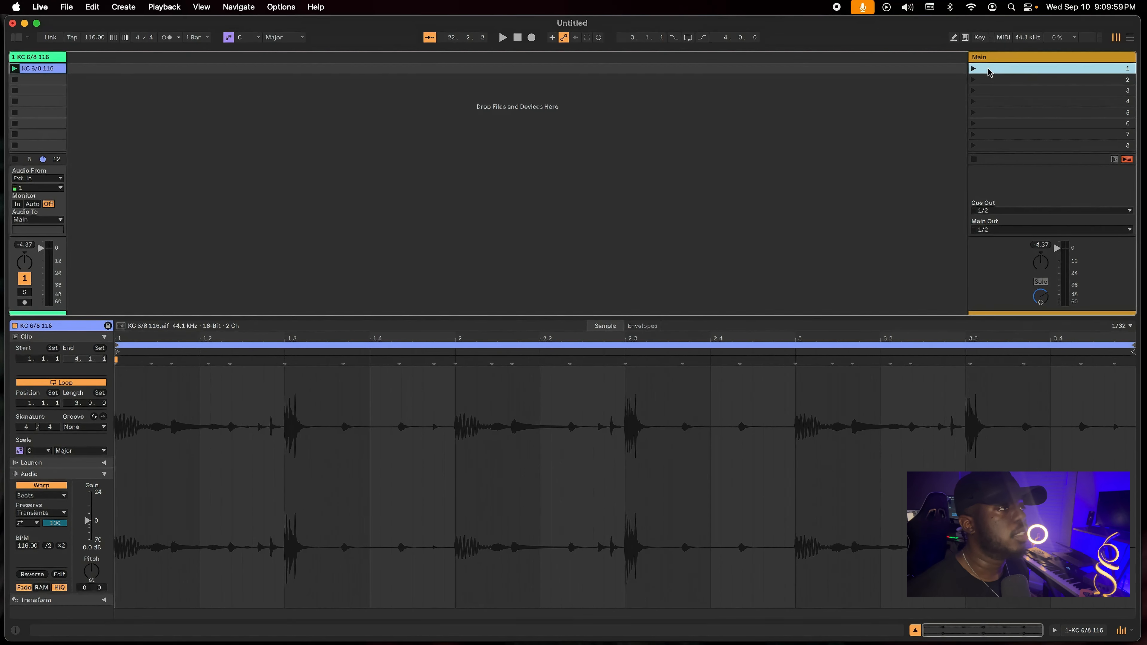
click(996, 67)
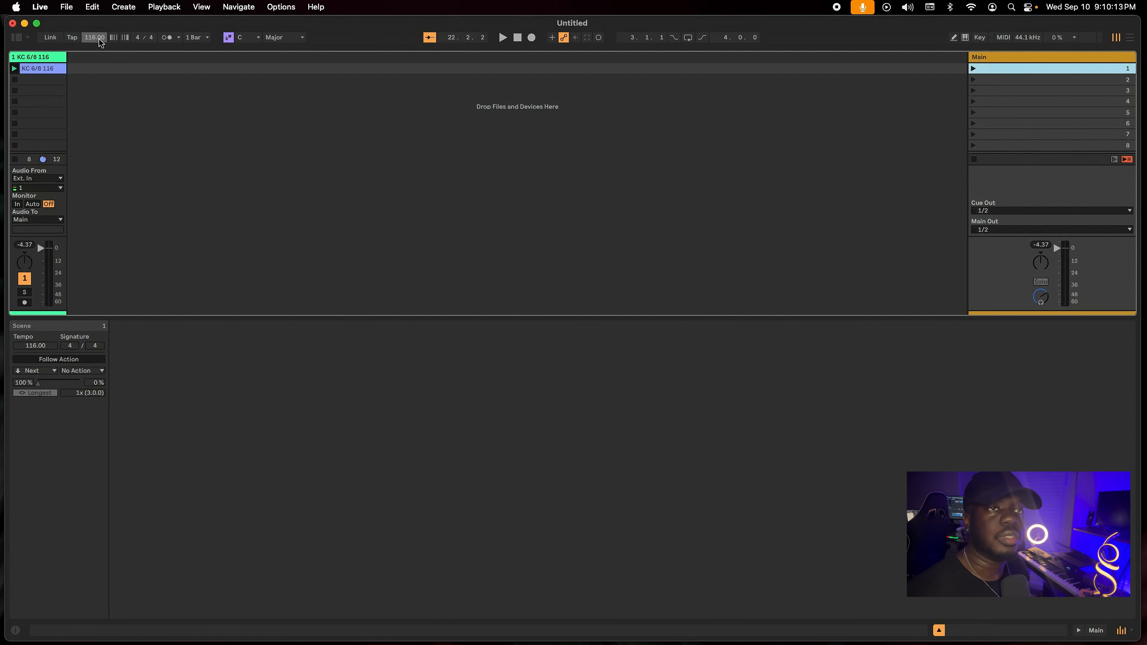
click(38, 347)
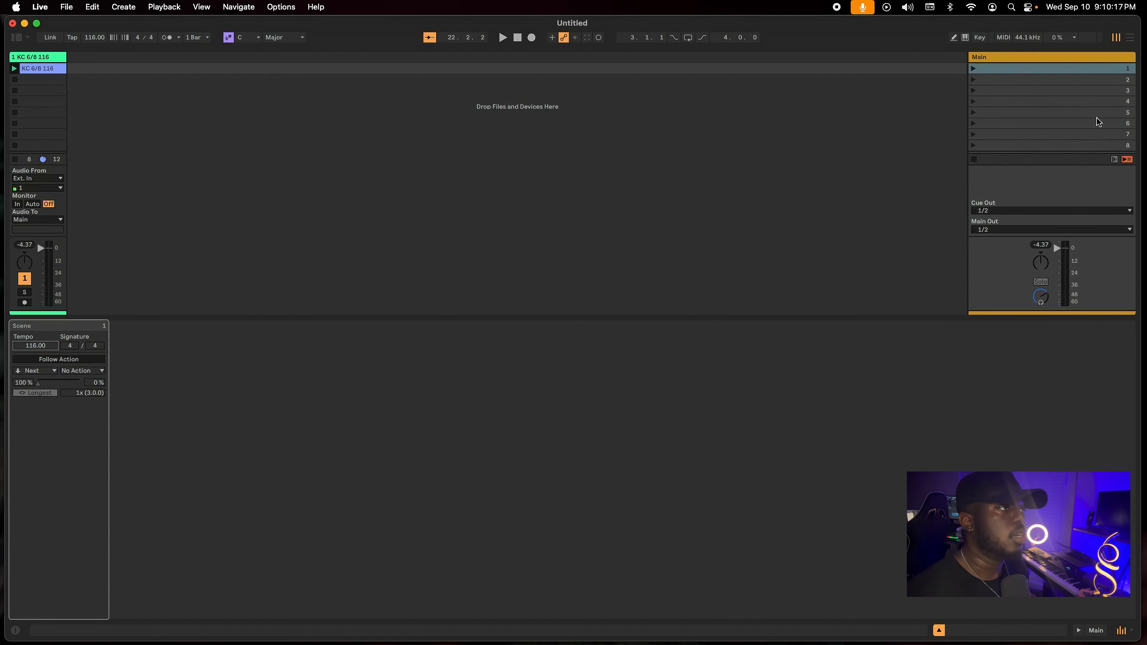
click(1040, 74)
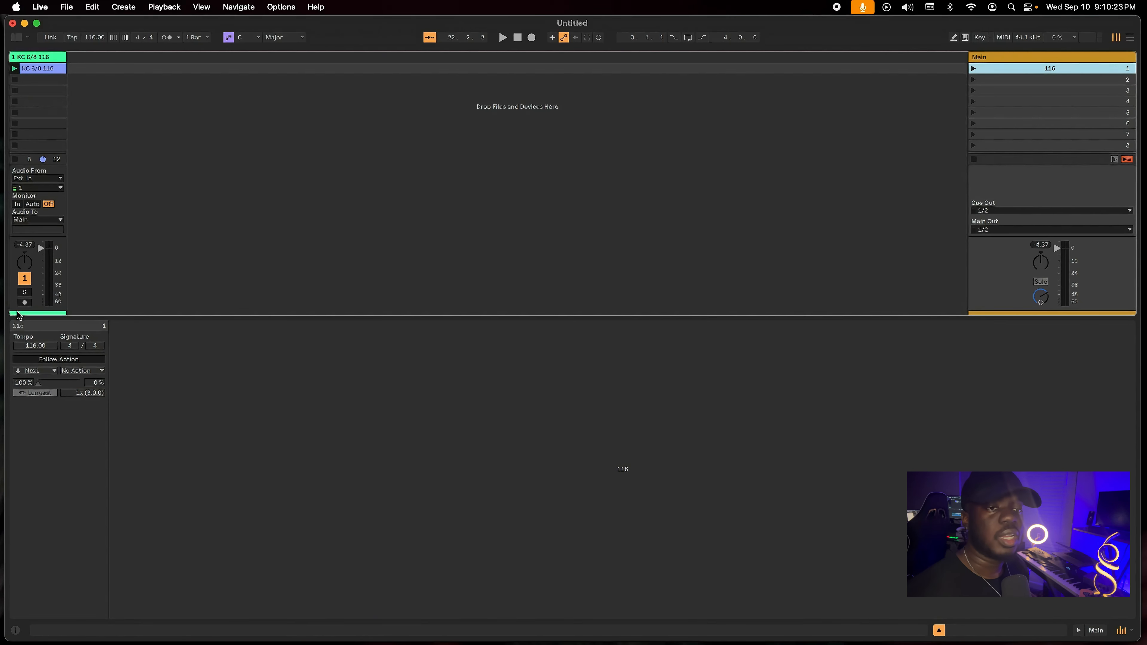
drag(40, 347, 40, 329)
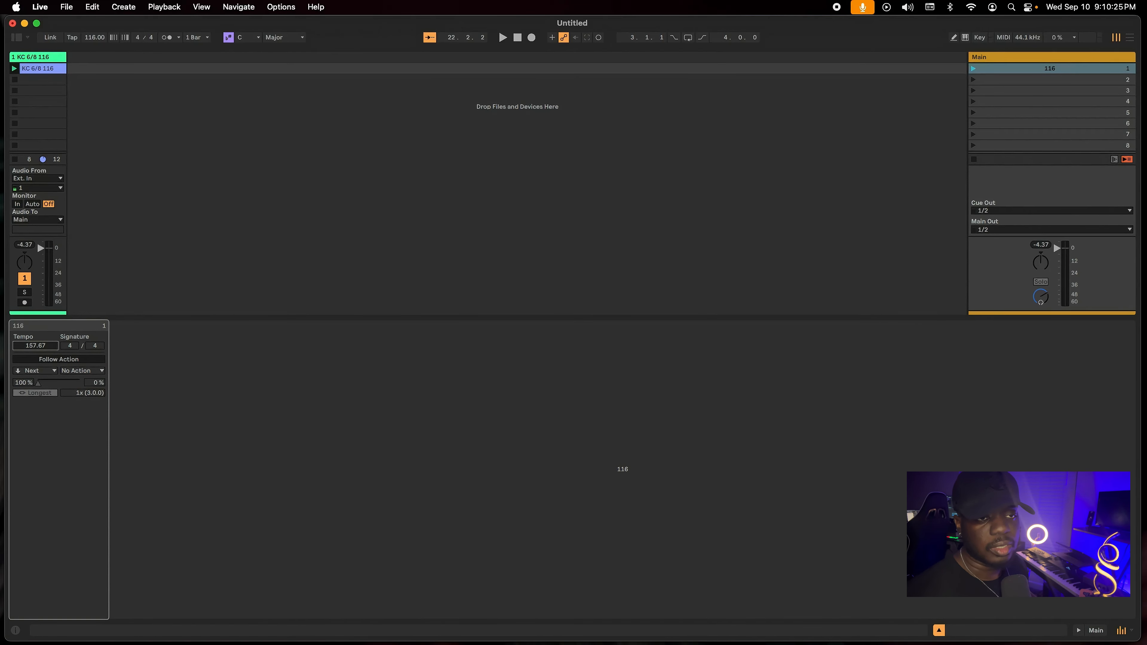
double_click(39, 344)
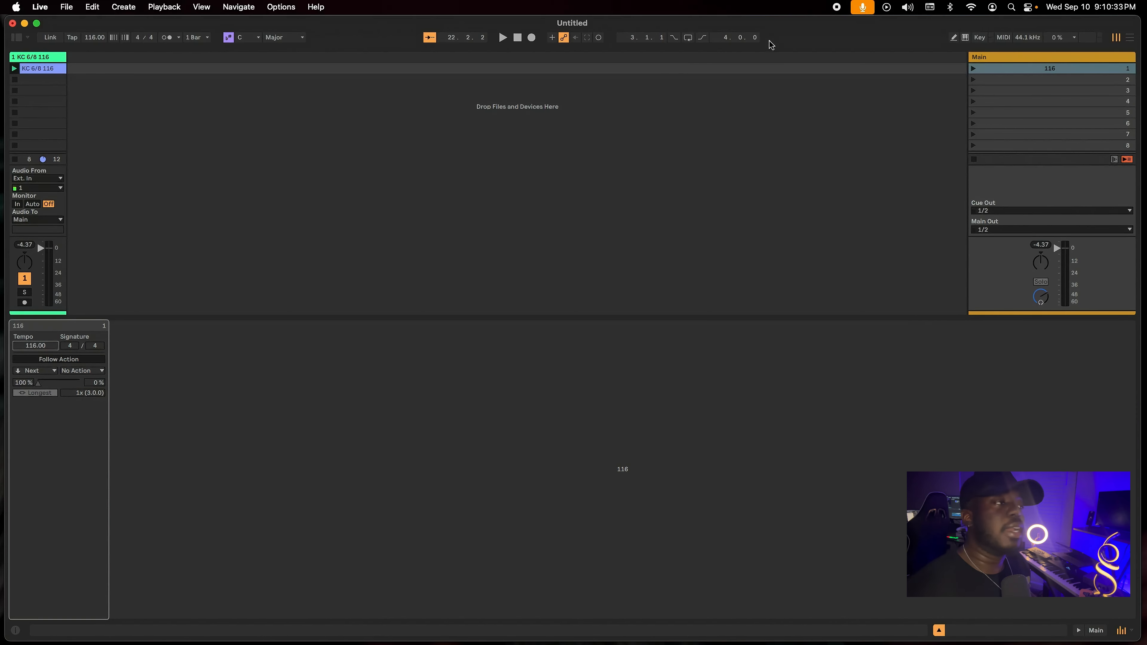
Add KC PRAISE 130.aif from the KC Loops folder to the second scene on a new audio track, and hide the browser and clip details.
click(18, 38)
scroll(157, 274, down, 3)
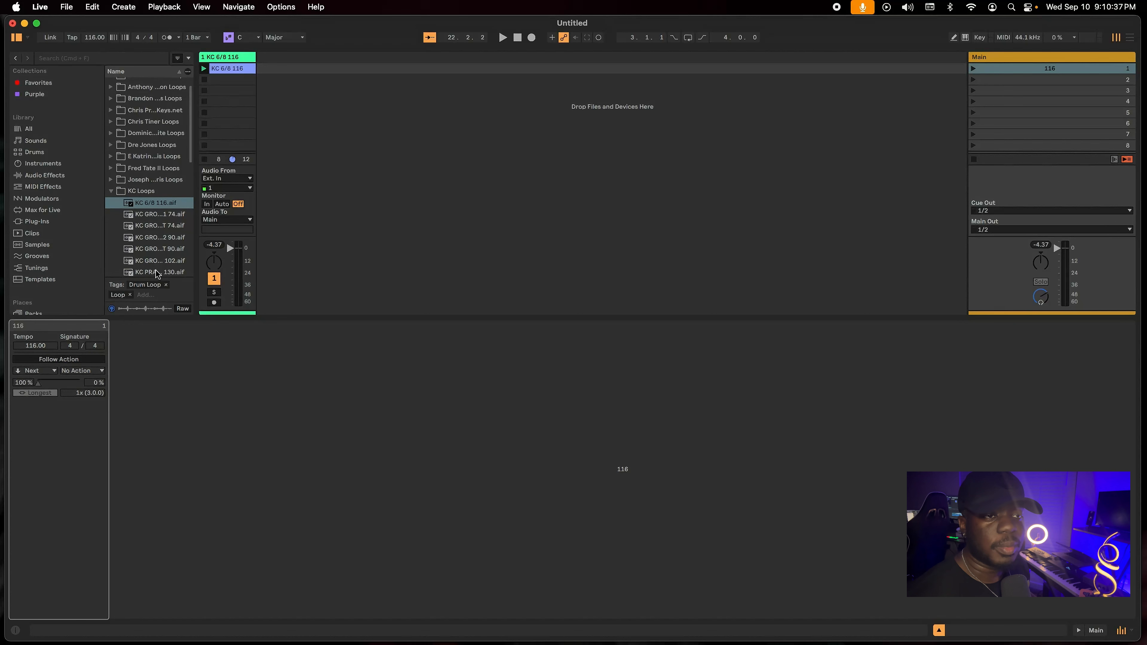
drag(158, 254, 280, 239)
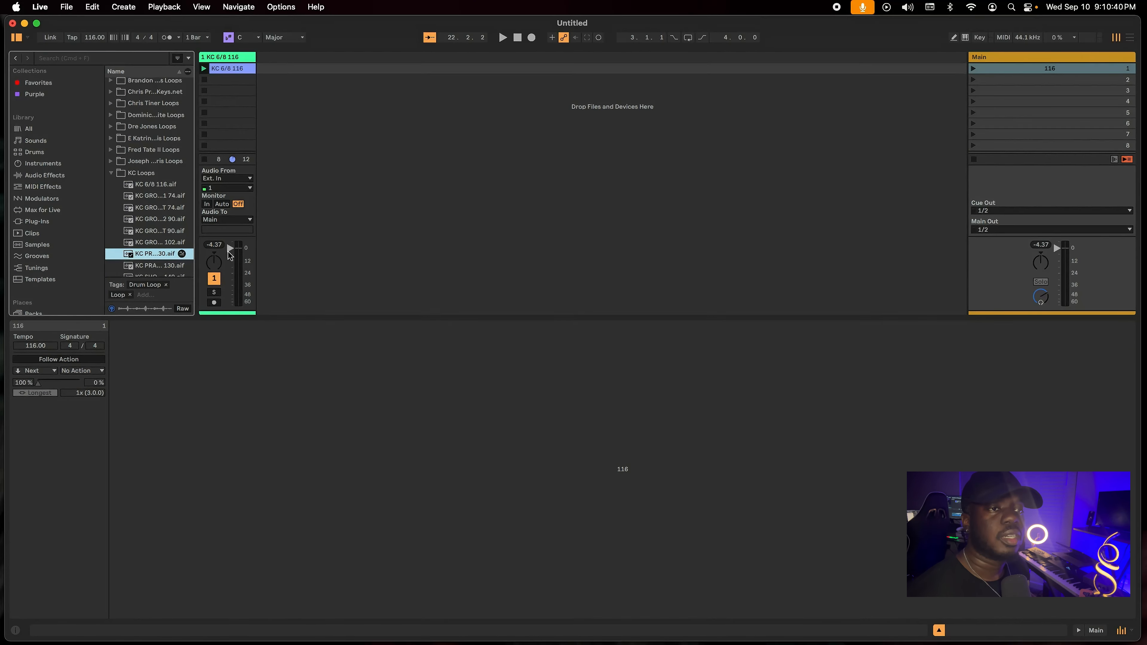
click(168, 269)
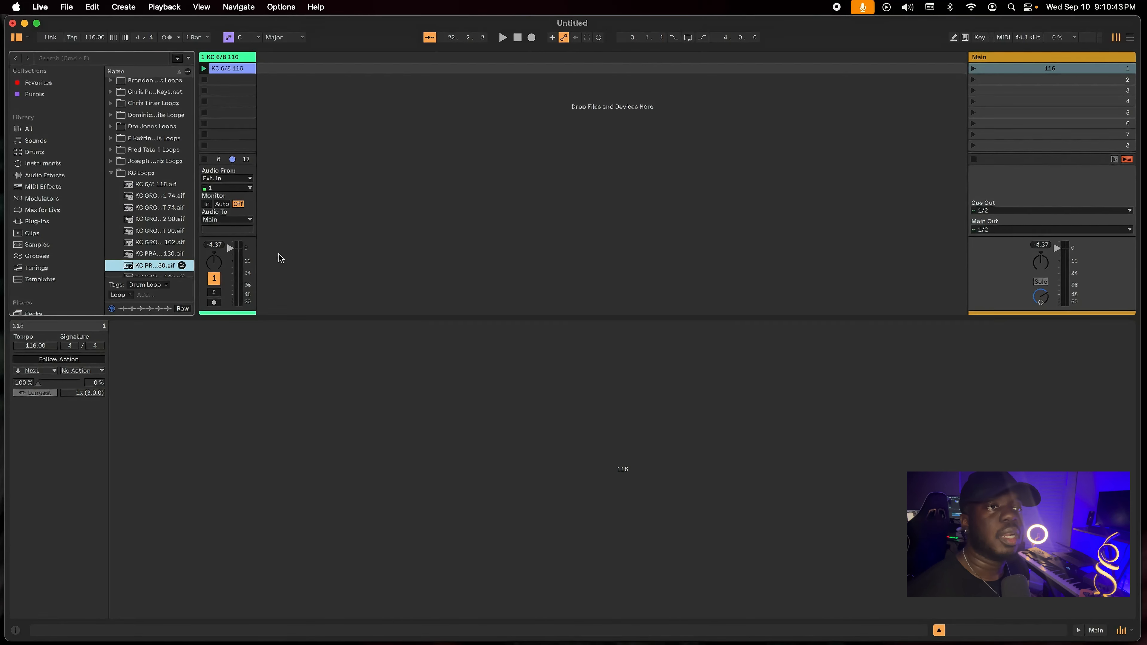
drag(271, 157, 301, 88)
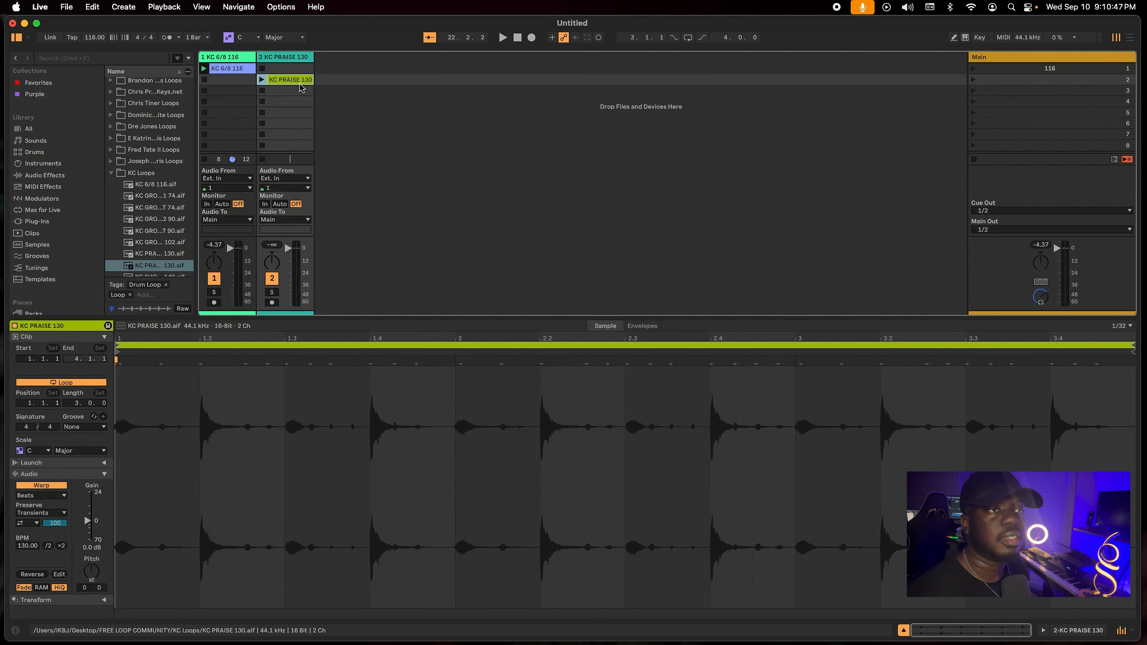
click(18, 37)
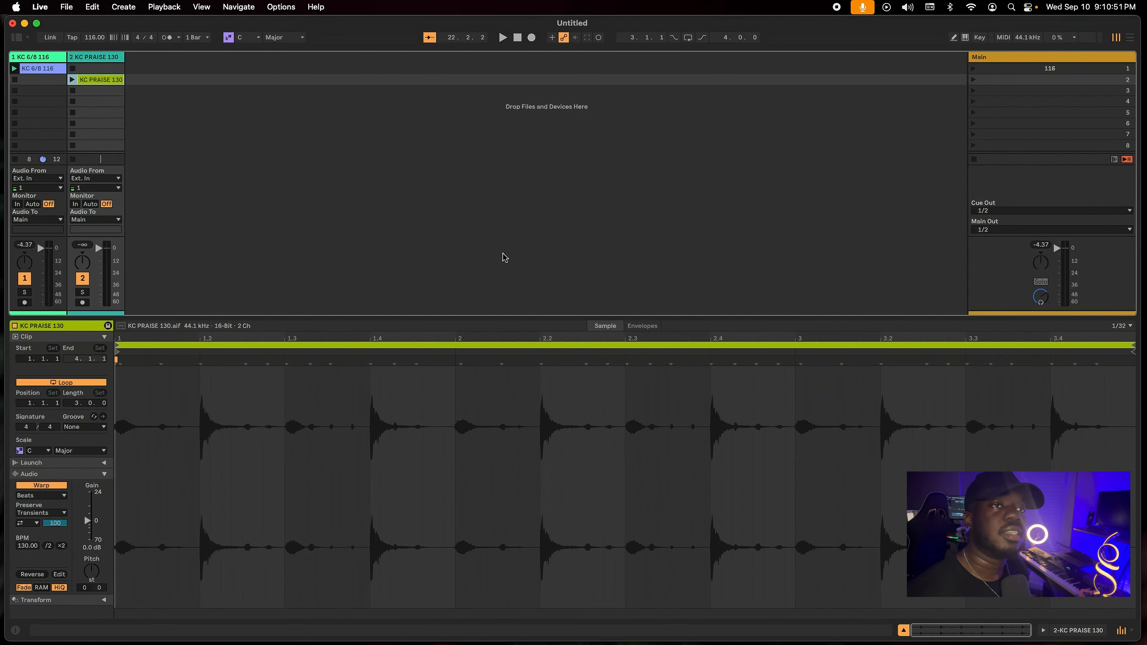
click(904, 630)
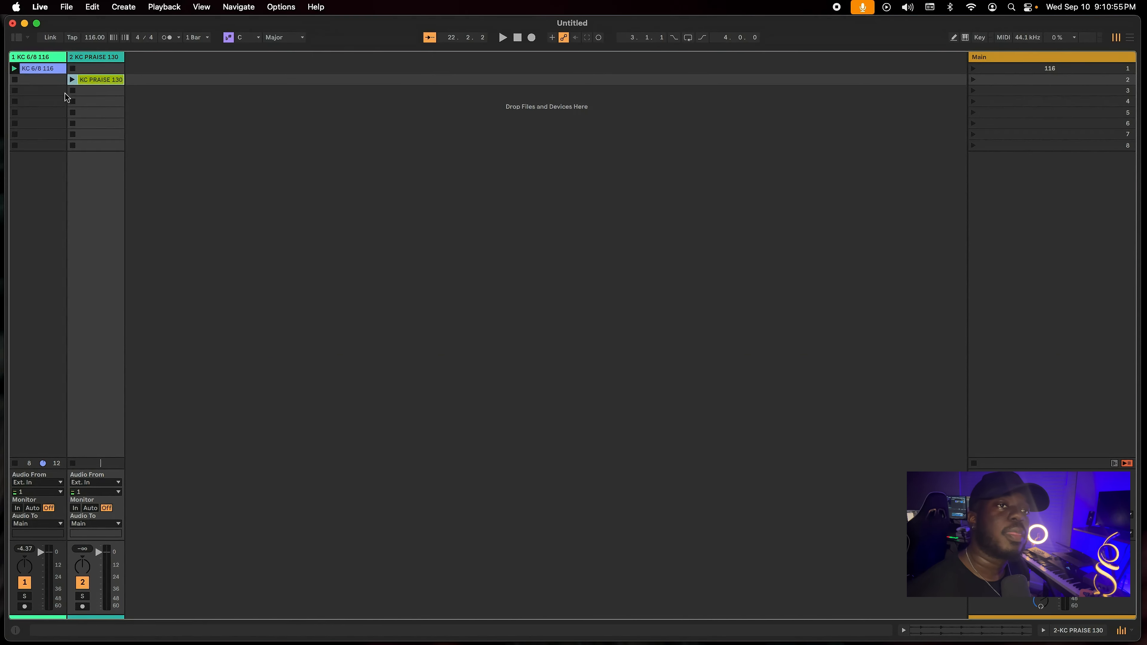
Launch the KC 6/8 116 clip together with the KC PRAISE 130 clip to hear both loops at once, and stop playback.
click(181, 119)
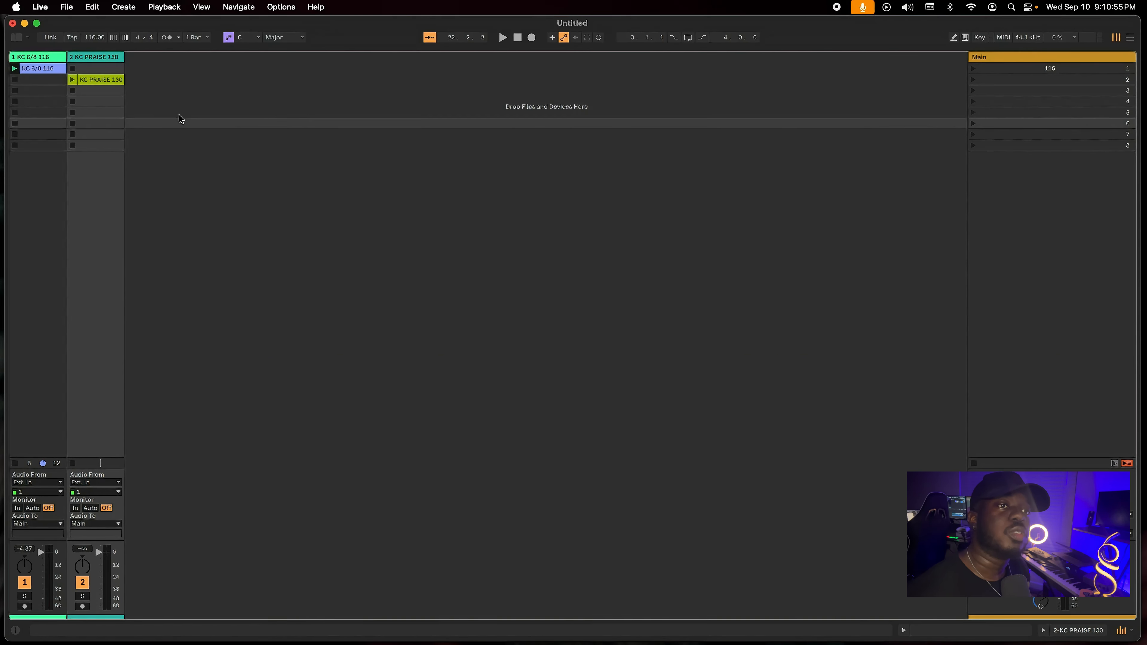
click(14, 68)
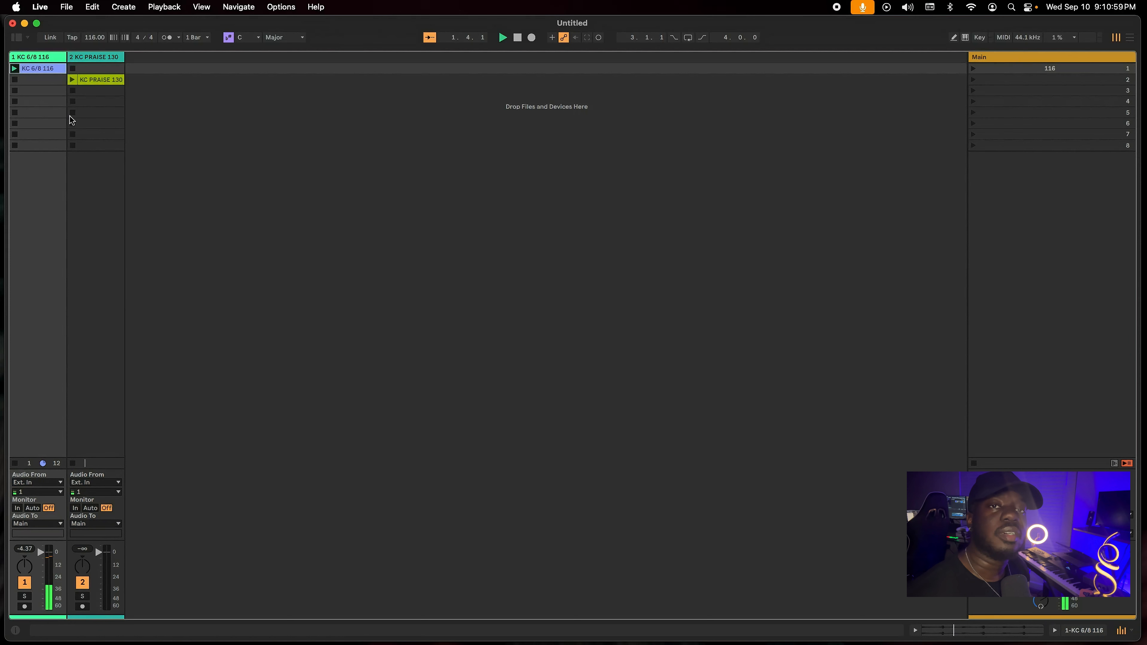
click(72, 80)
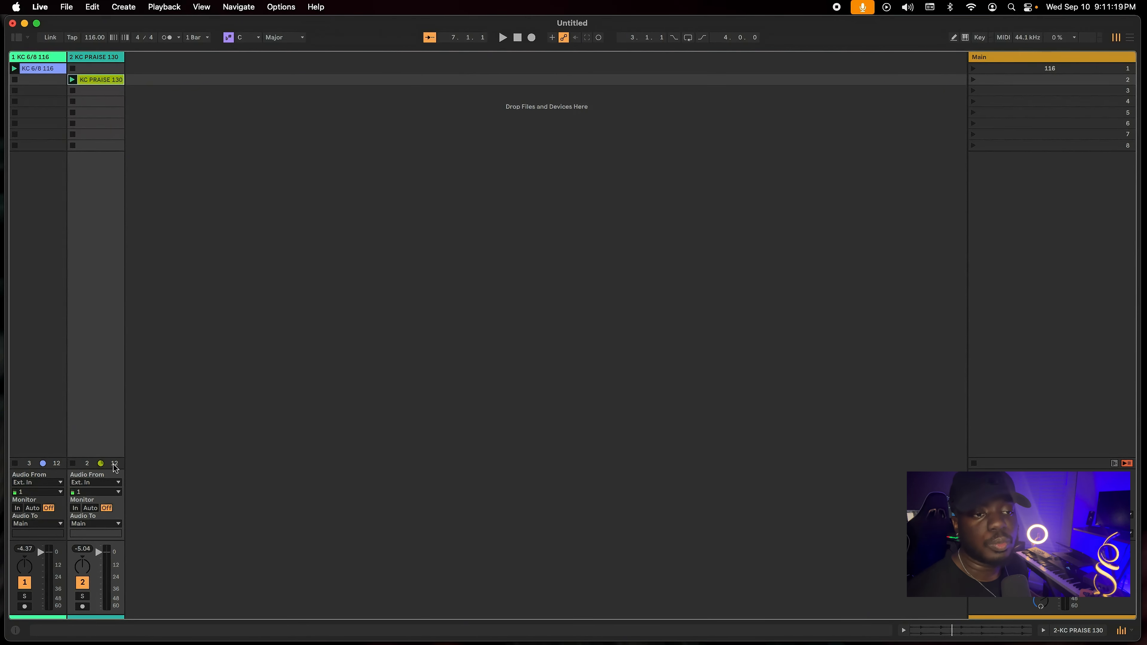
click(73, 79)
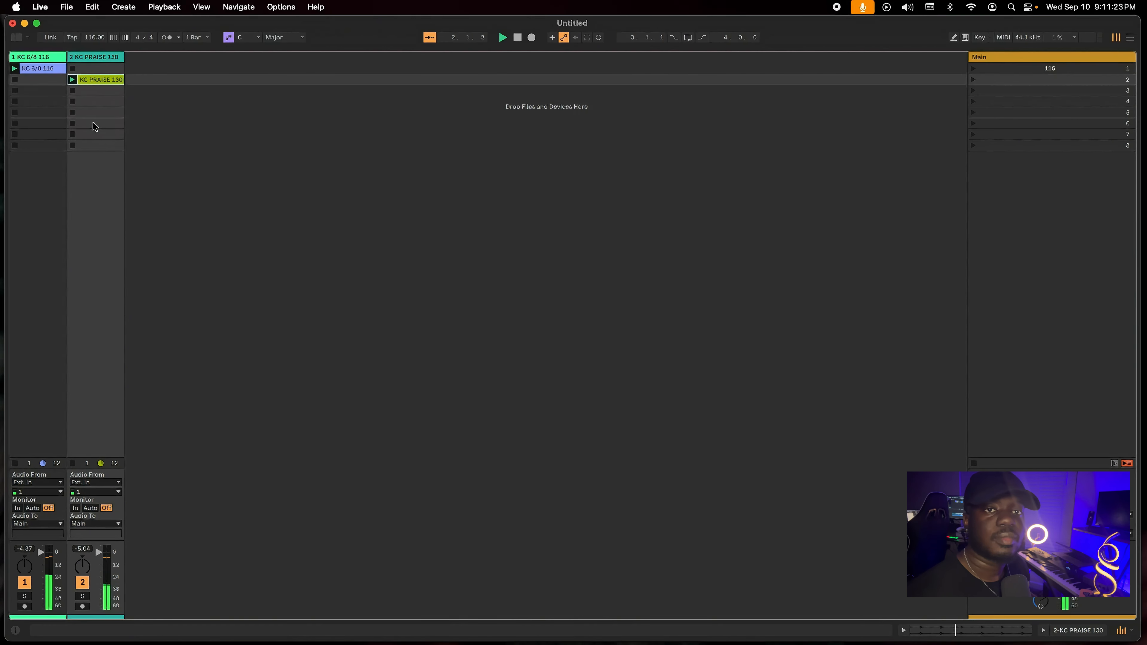
key(space)
Stop the clip on the KC PRAISE 130 track so only the KC 6/8 116 clip stays active.
click(150, 91)
click(92, 81)
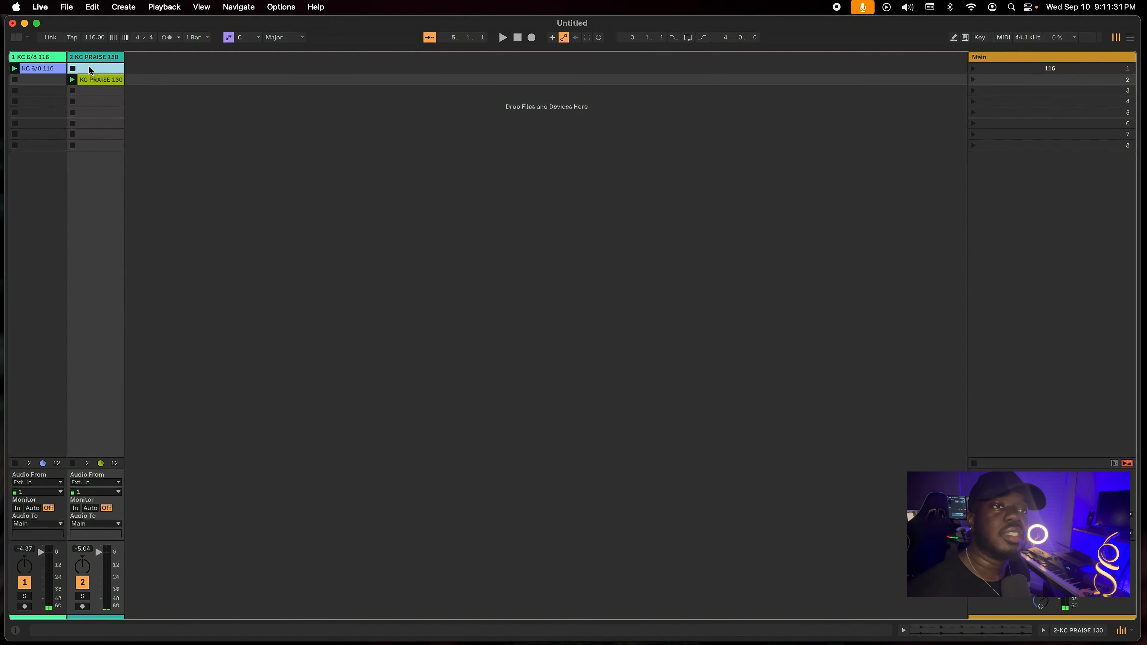
click(53, 88)
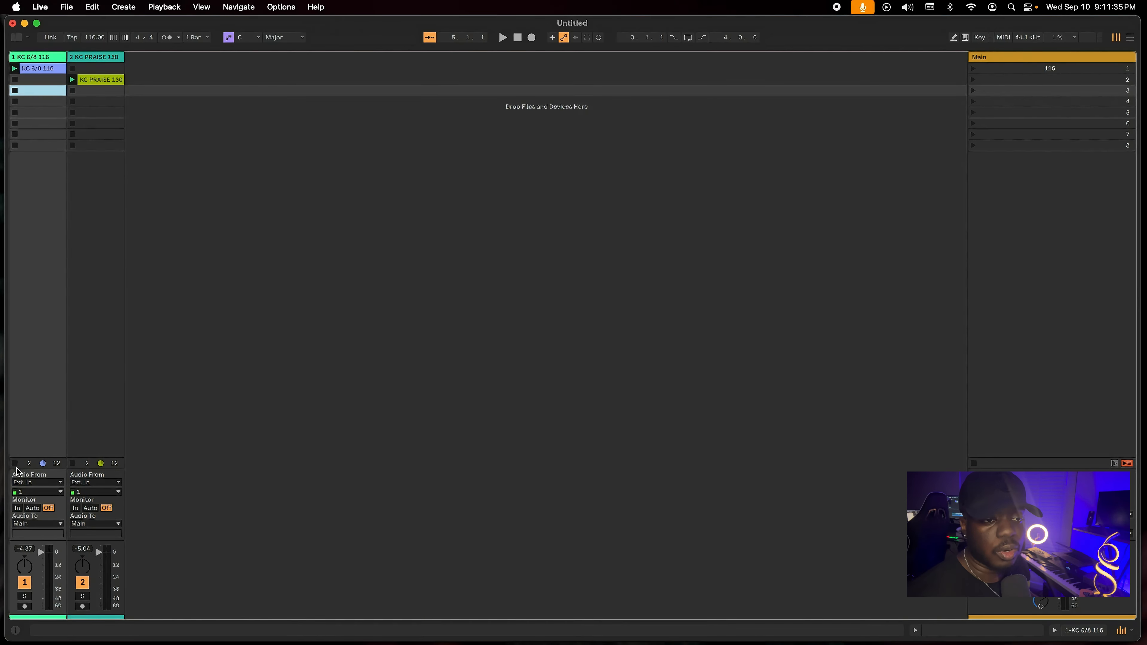
click(73, 463)
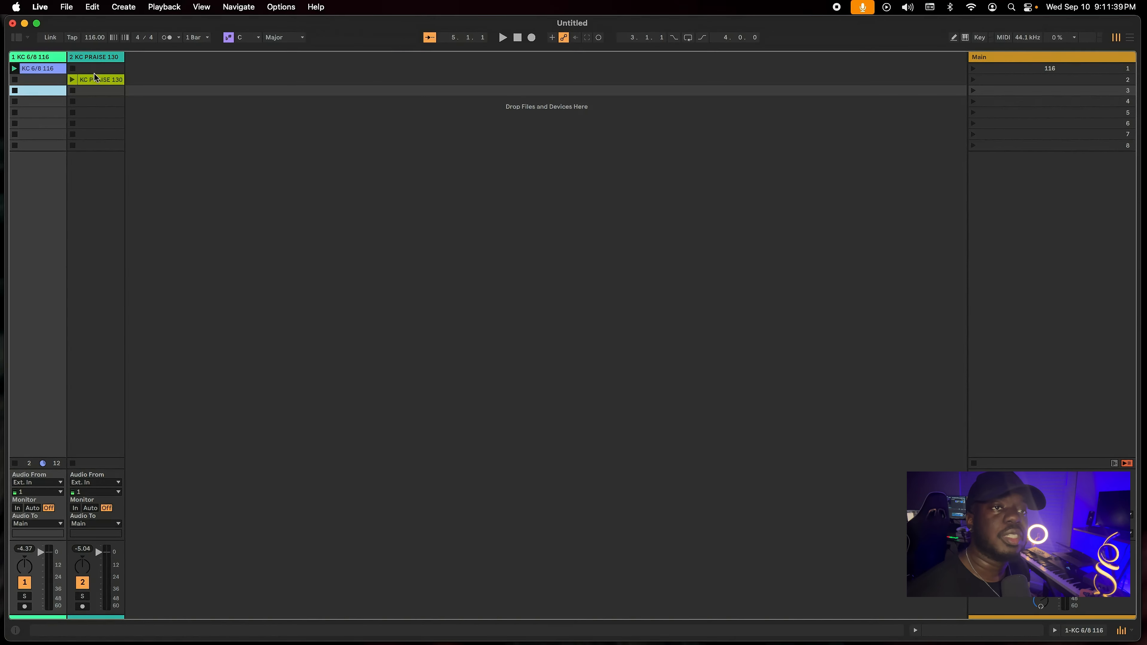
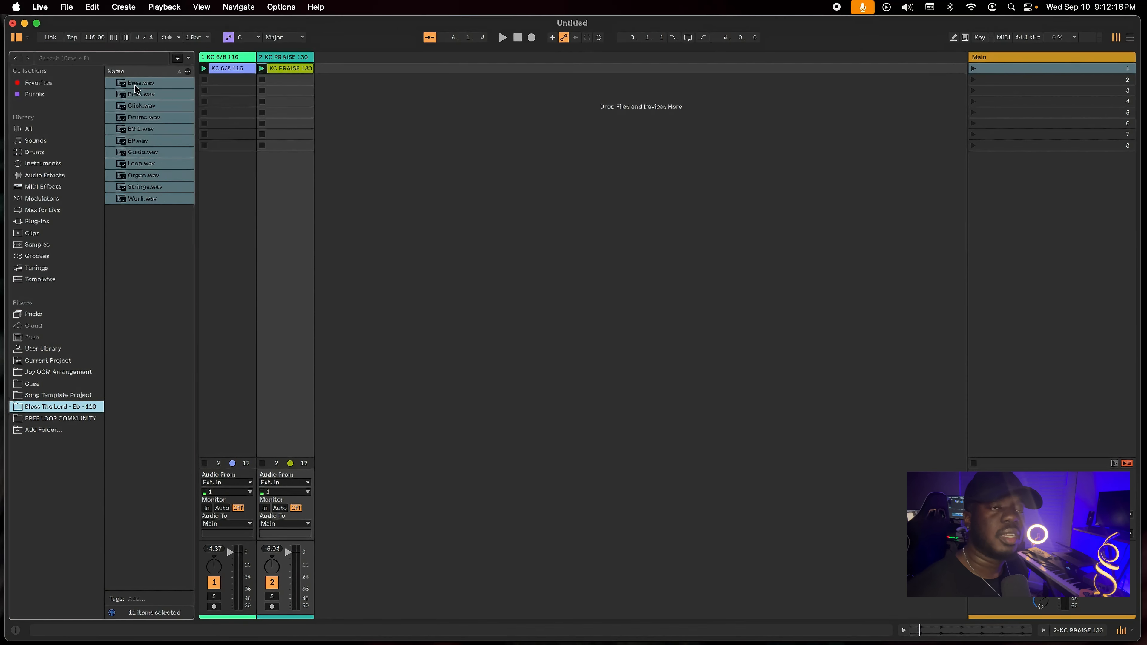
Add the eleven selected Bless The Lord stems side by side on new tracks in the third scene, and launch that scene.
drag(135, 87, 346, 86)
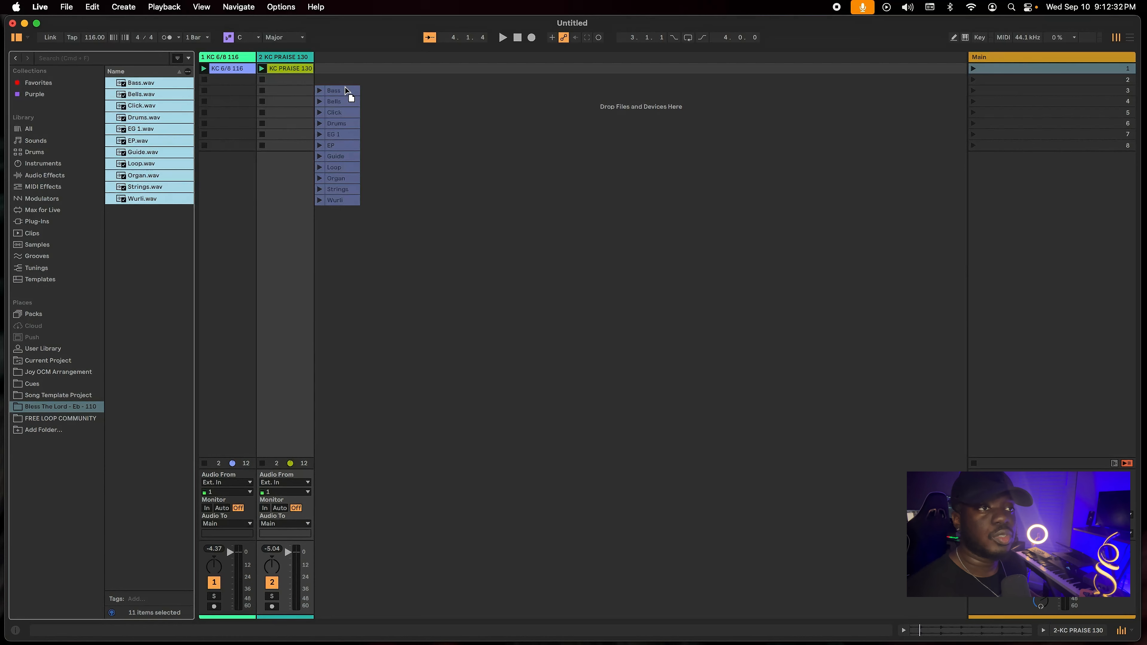
key(super)
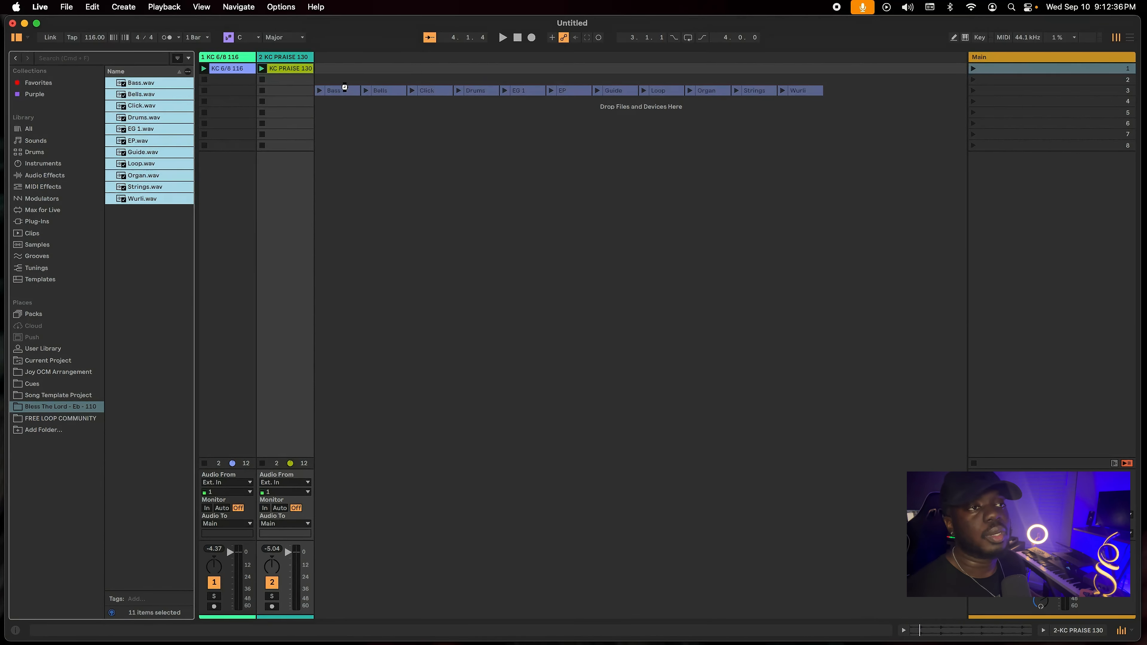
drag(345, 88, 346, 89)
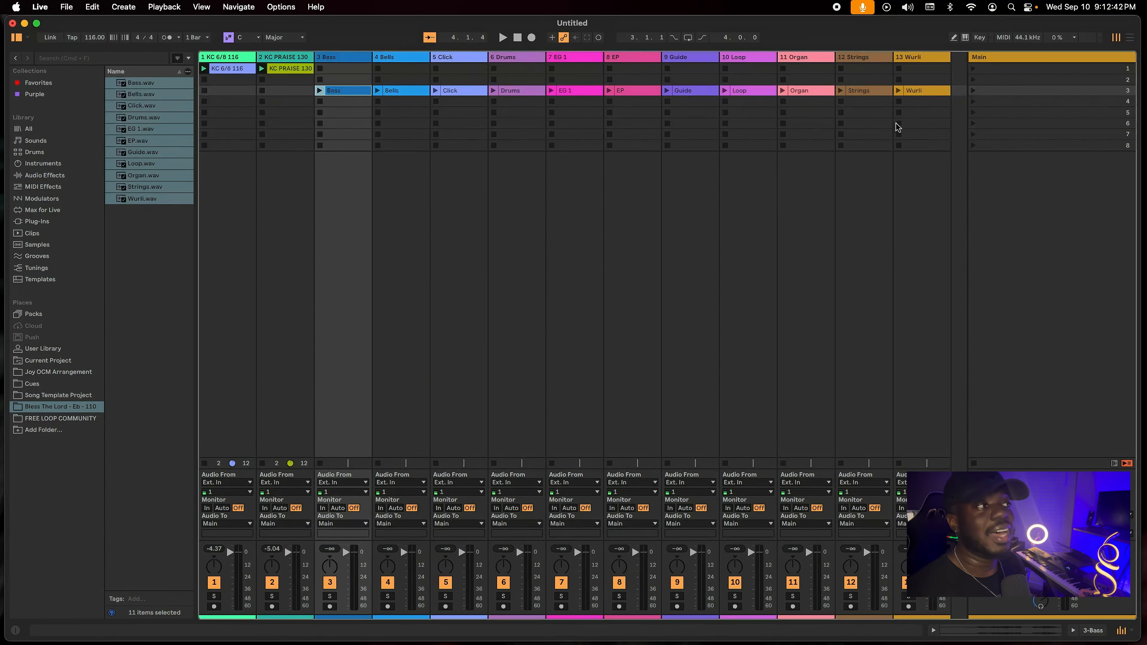
click(973, 91)
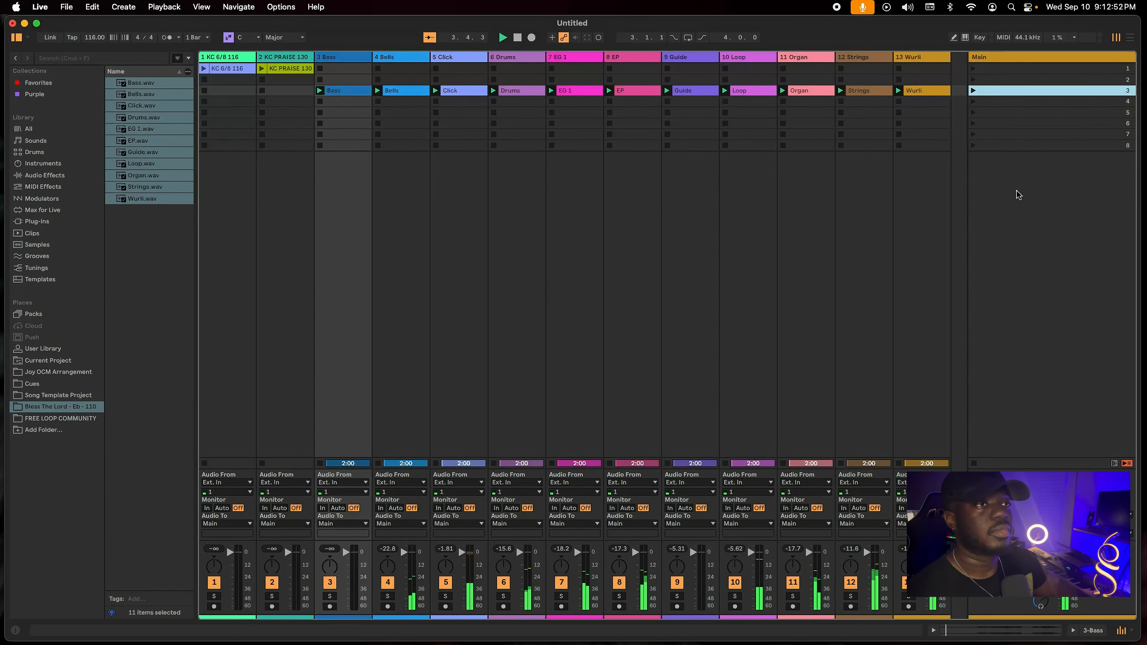
Select all eleven stem clips from Bass to Wurli in the third scene and turn on Warp for them.
click(925, 92)
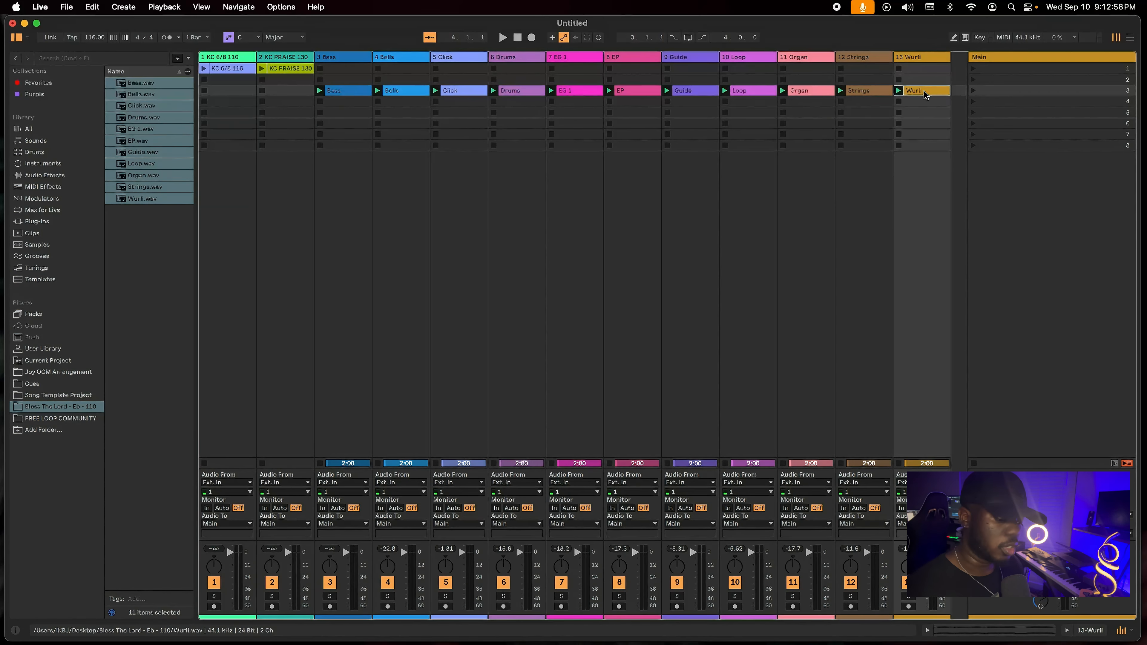
shift+click(349, 92)
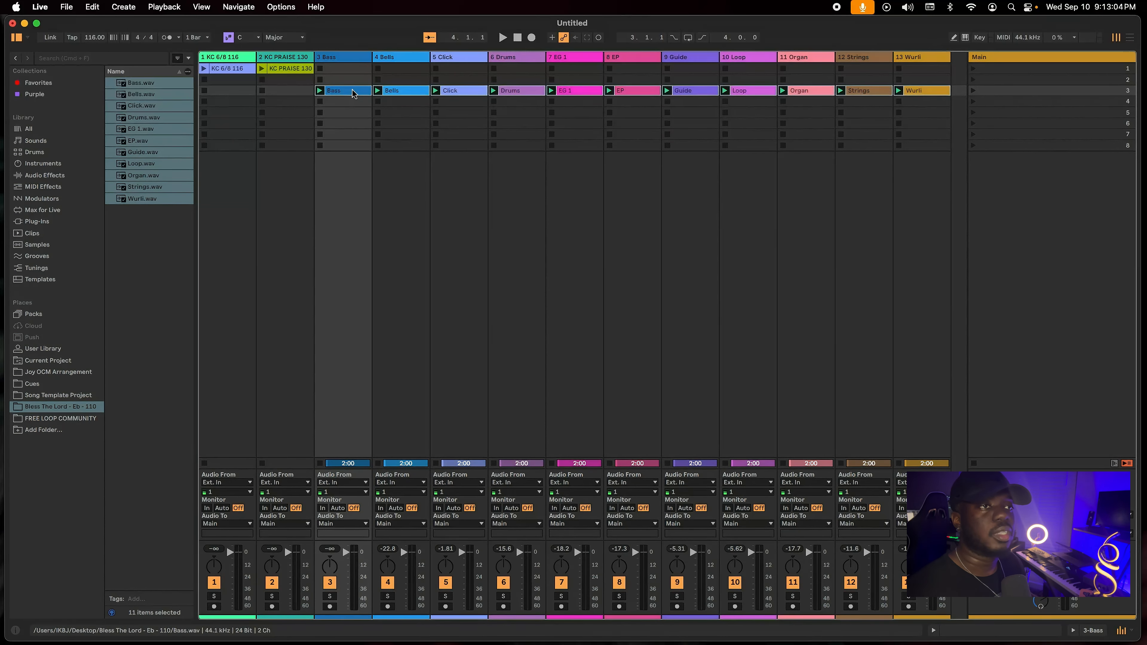
click(361, 57)
shift+double_click(939, 57)
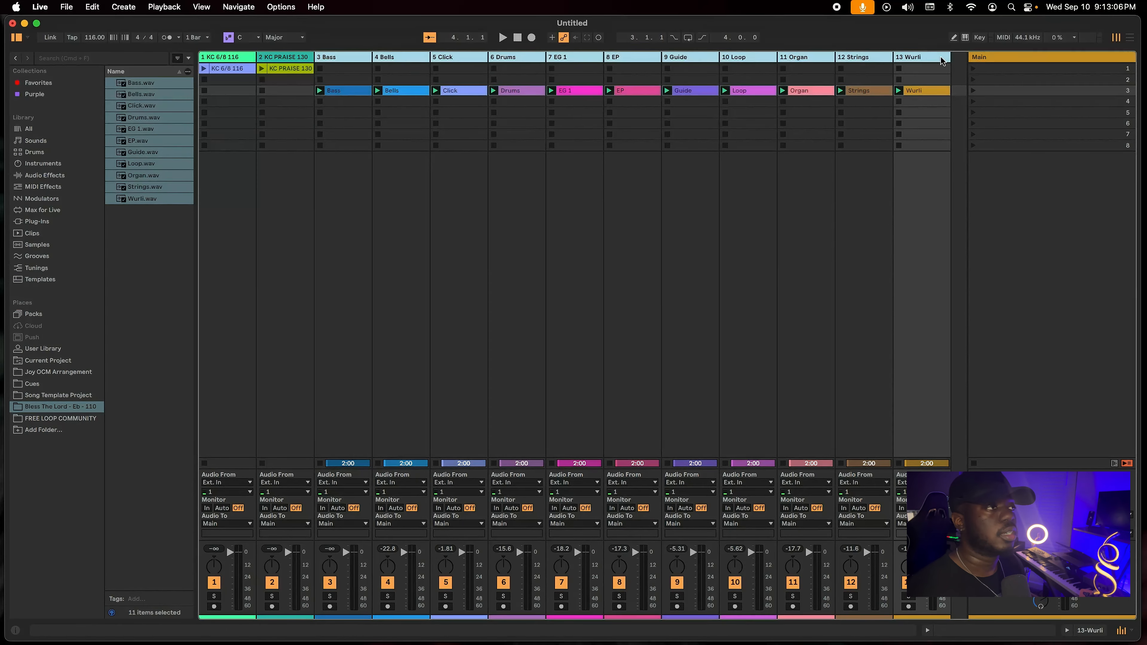
shift+click(924, 94)
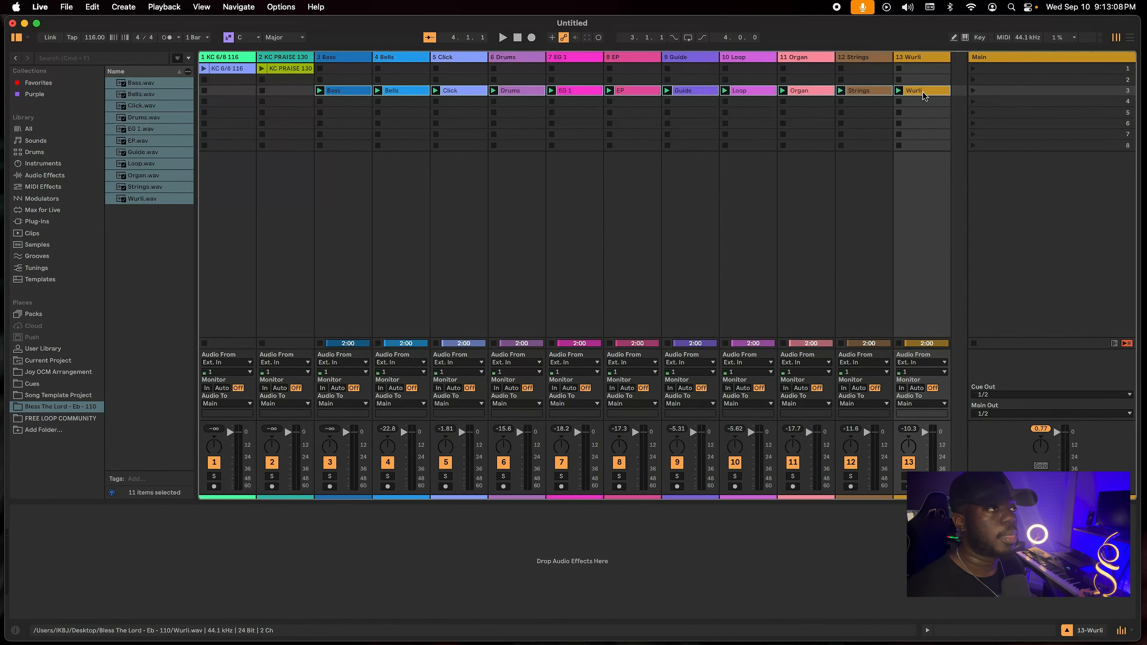
double_click(351, 91)
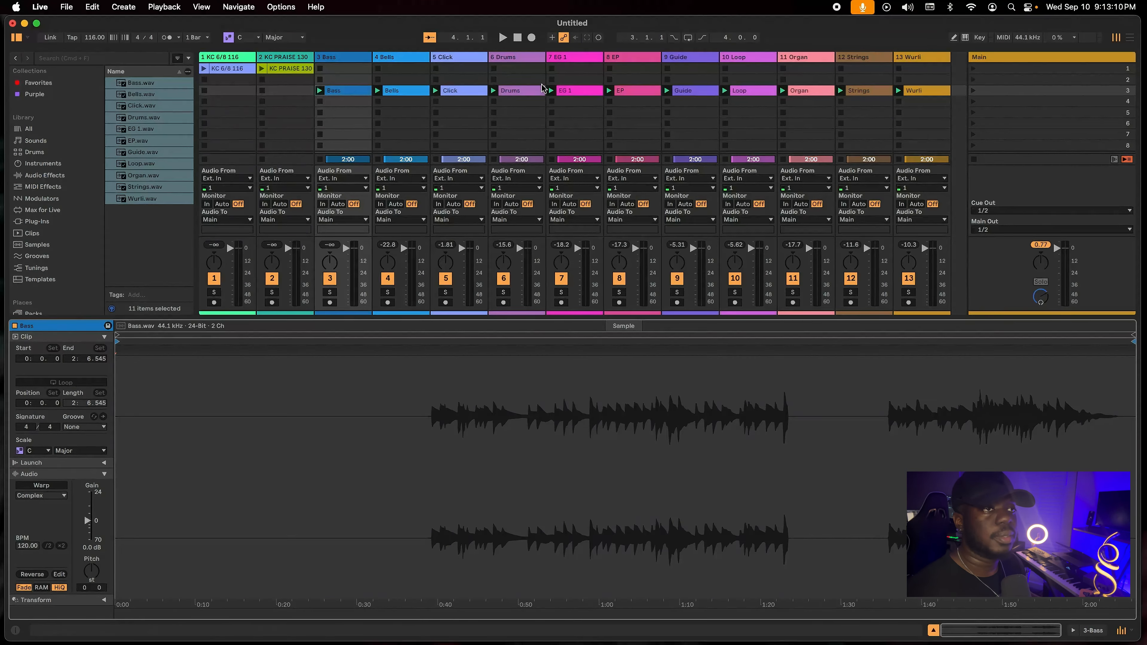
shift+click(921, 91)
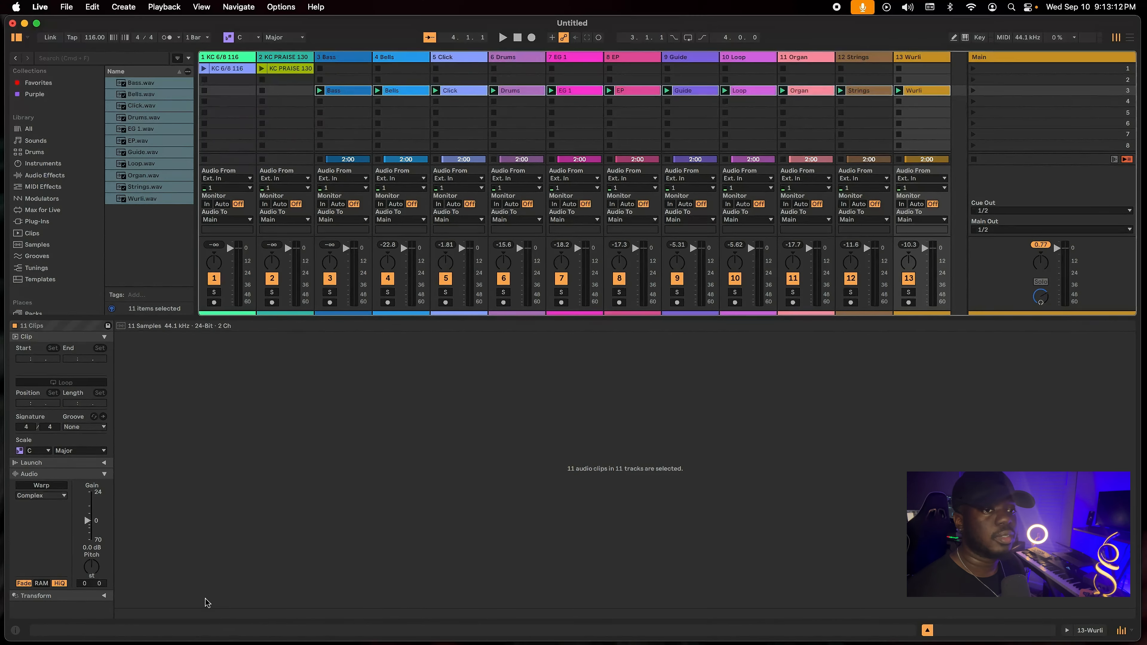
click(41, 487)
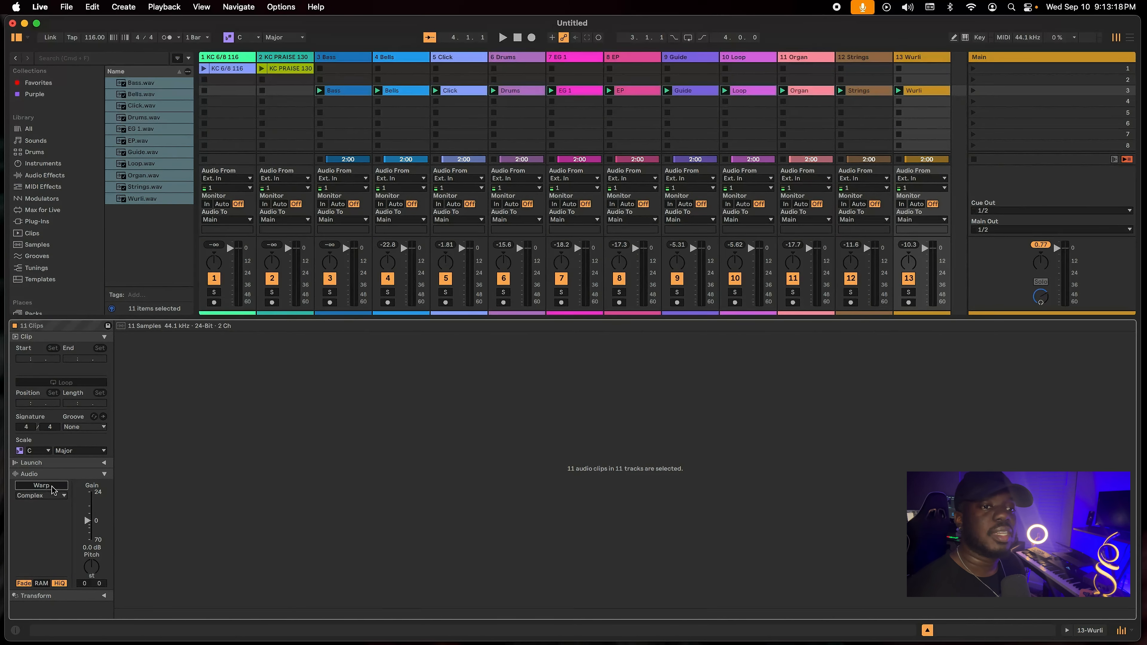
click(41, 486)
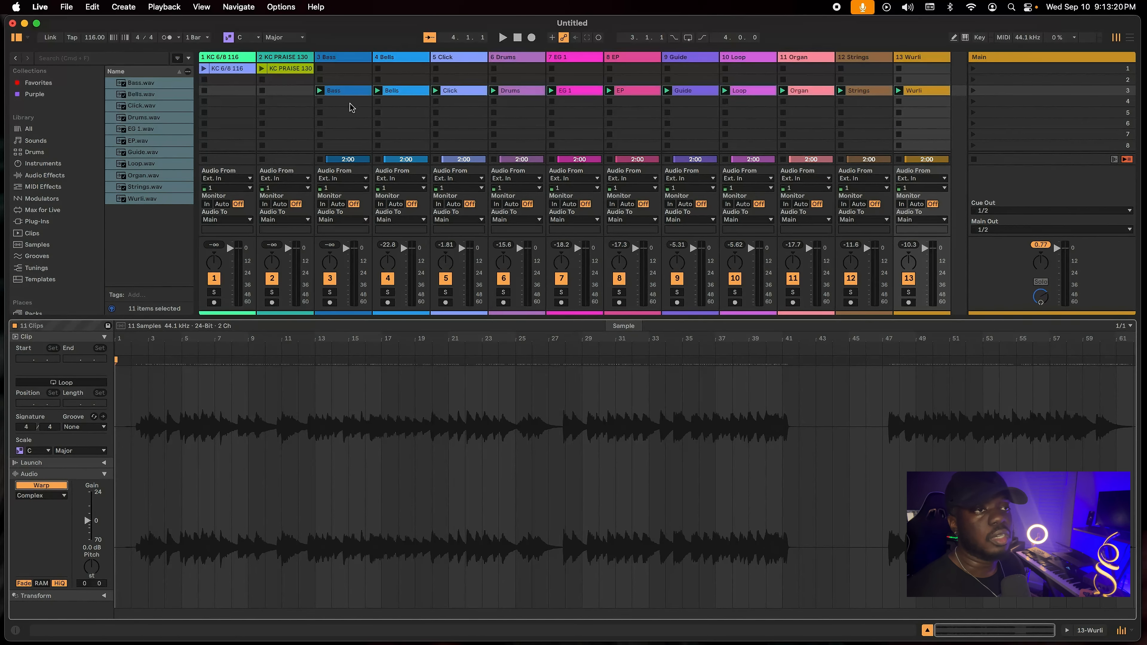
Check the warp setting and BPM of the stem clips one by one, from Bells to Wurli.
click(407, 92)
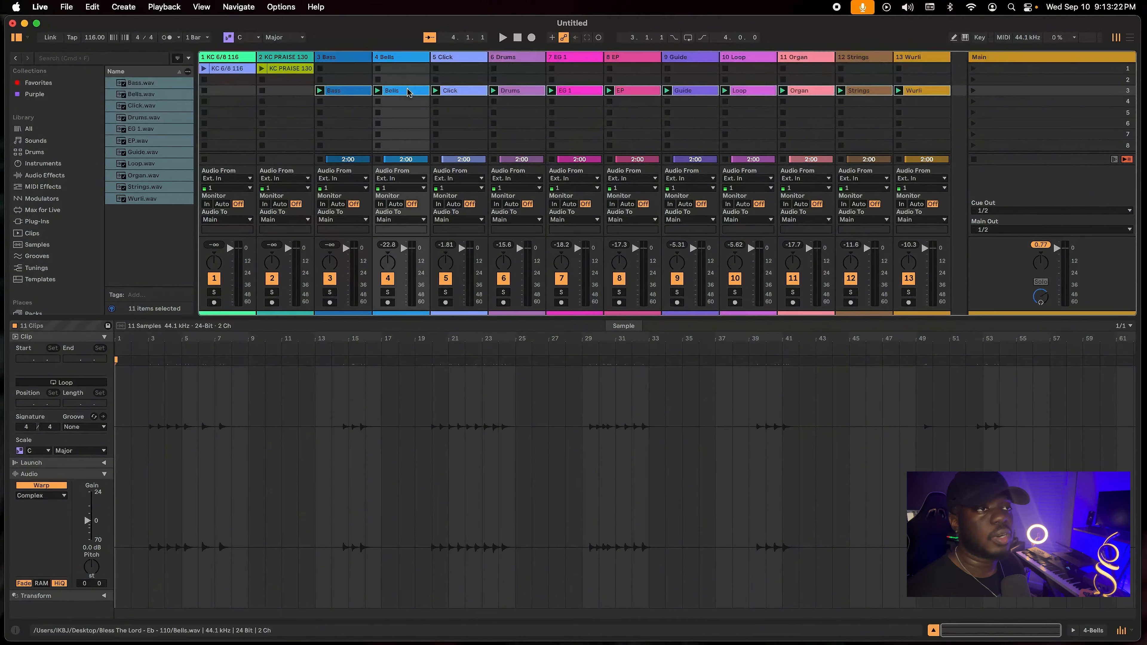
click(458, 92)
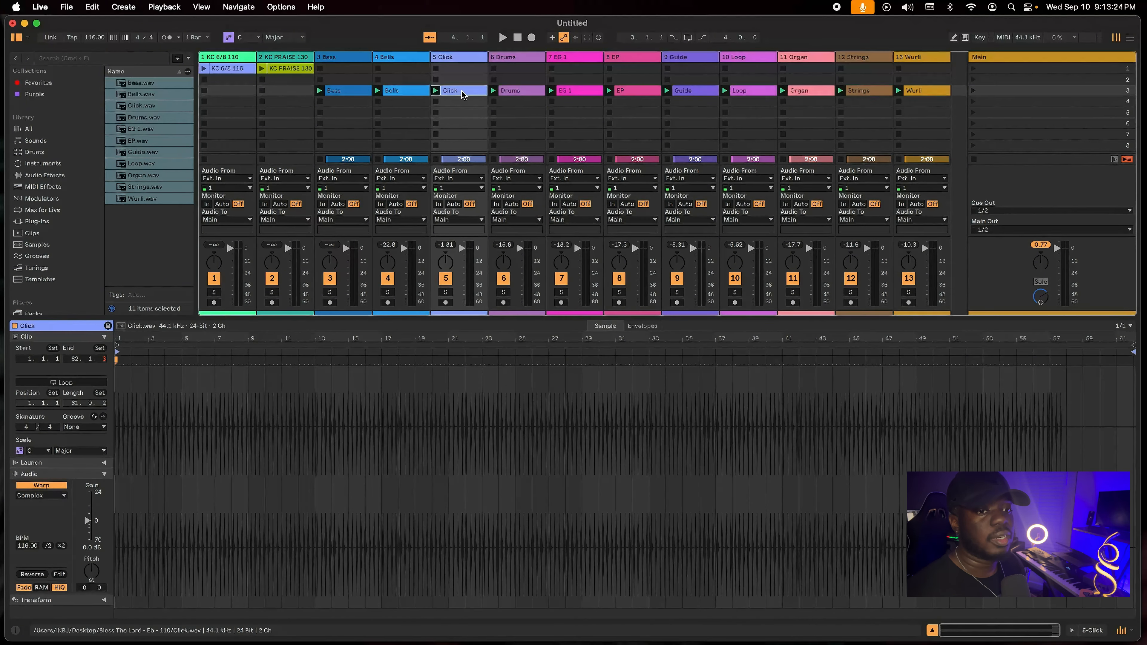
click(517, 92)
click(576, 92)
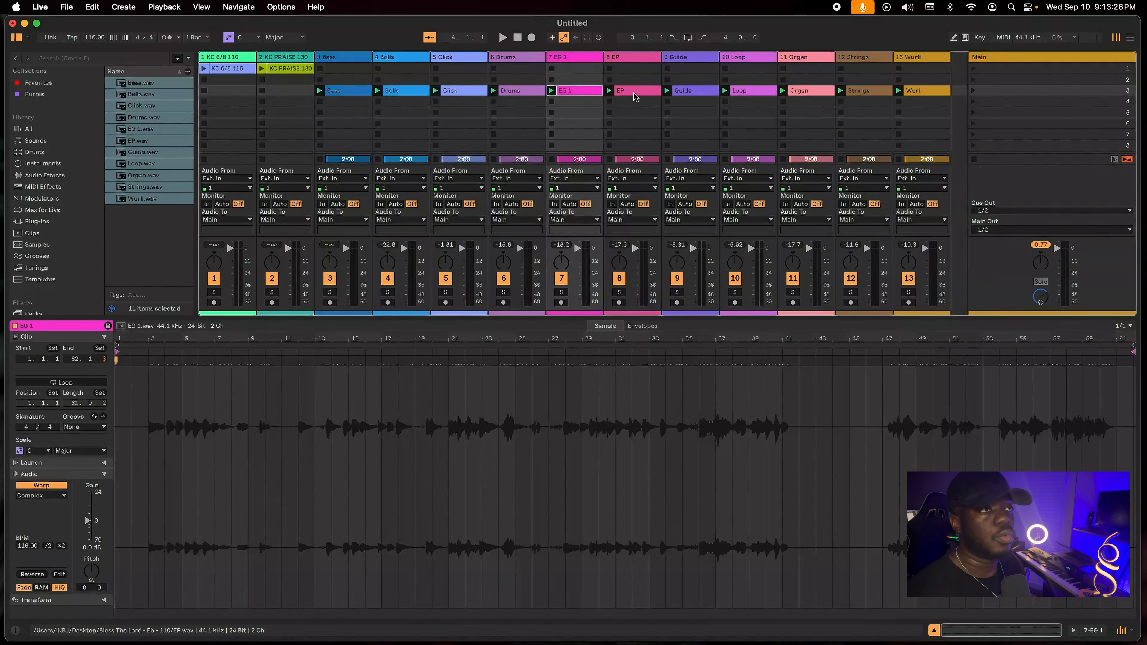
click(634, 95)
click(693, 92)
click(751, 92)
click(808, 92)
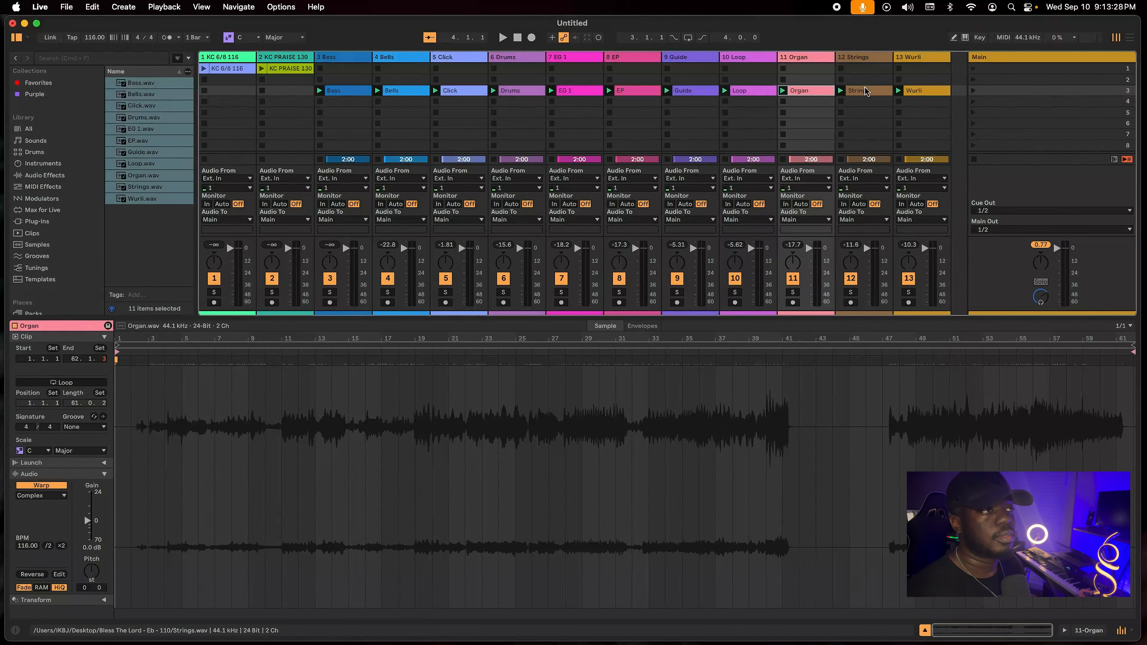
click(865, 90)
click(921, 91)
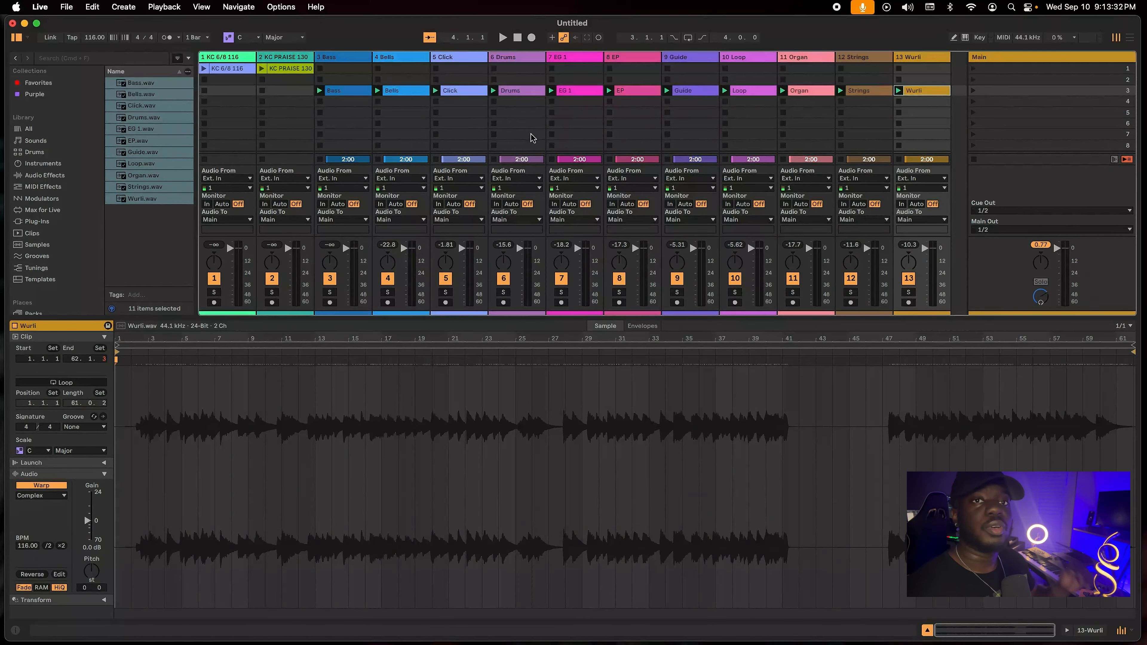
Launch the third scene, raise the global tempo to 158 BPM during playback, and stop playback.
click(973, 91)
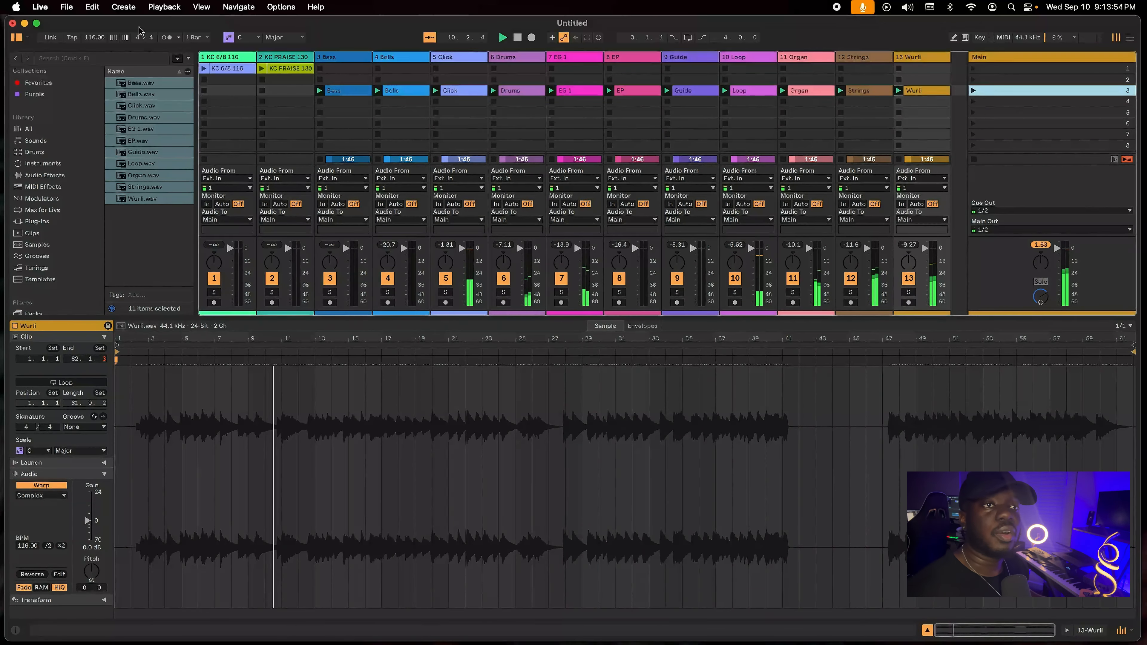
drag(94, 38, 94, 10)
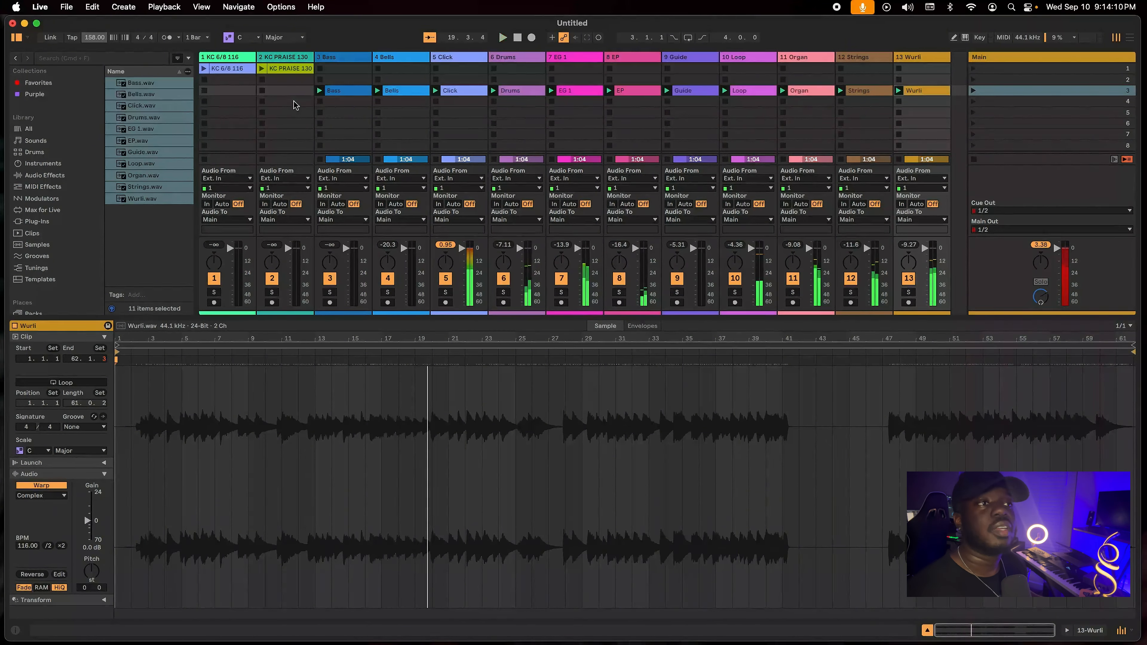
key(space)
Transpose all eleven stem clips together during playback, trying -2 and -4 semitones before settling on +6.
click(938, 90)
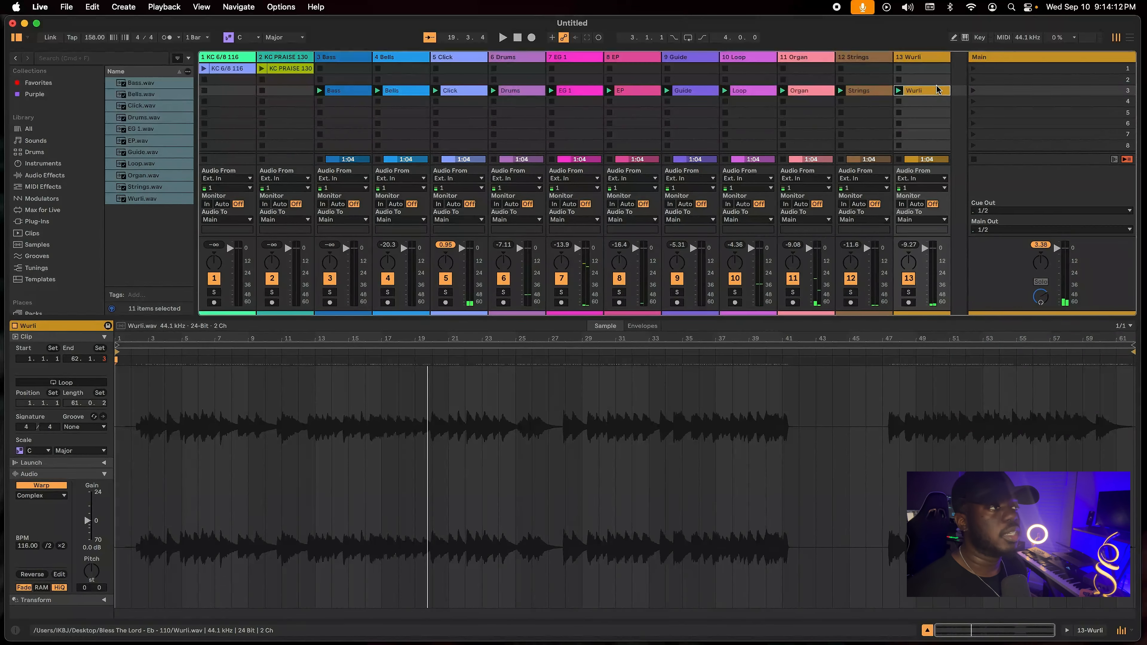
shift+click(352, 91)
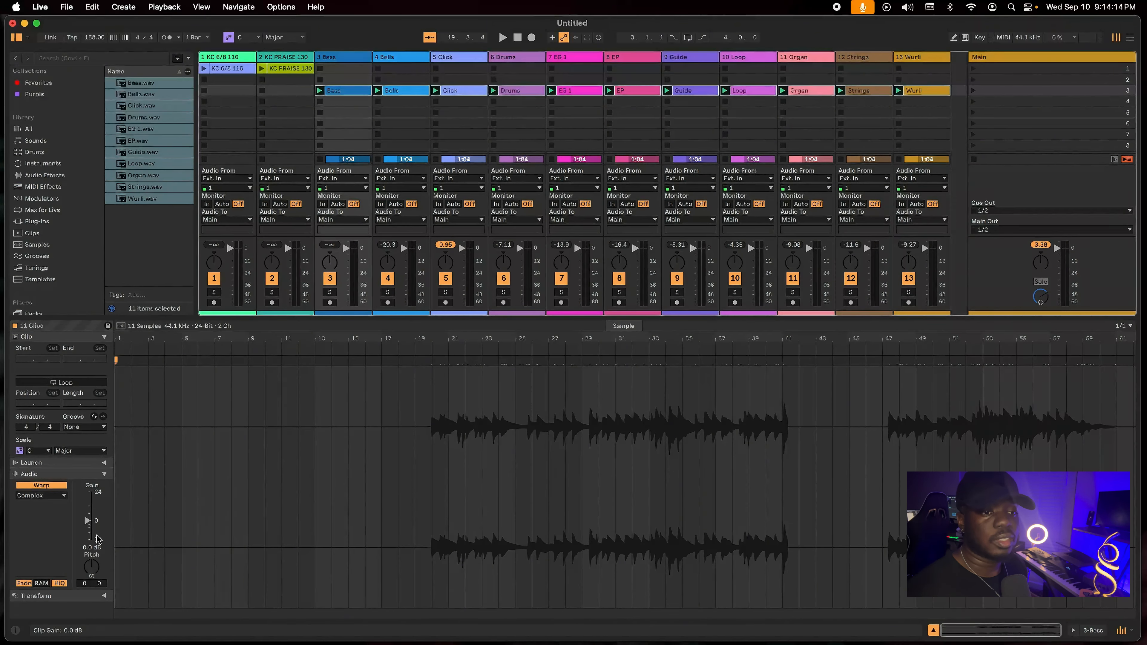
key(space)
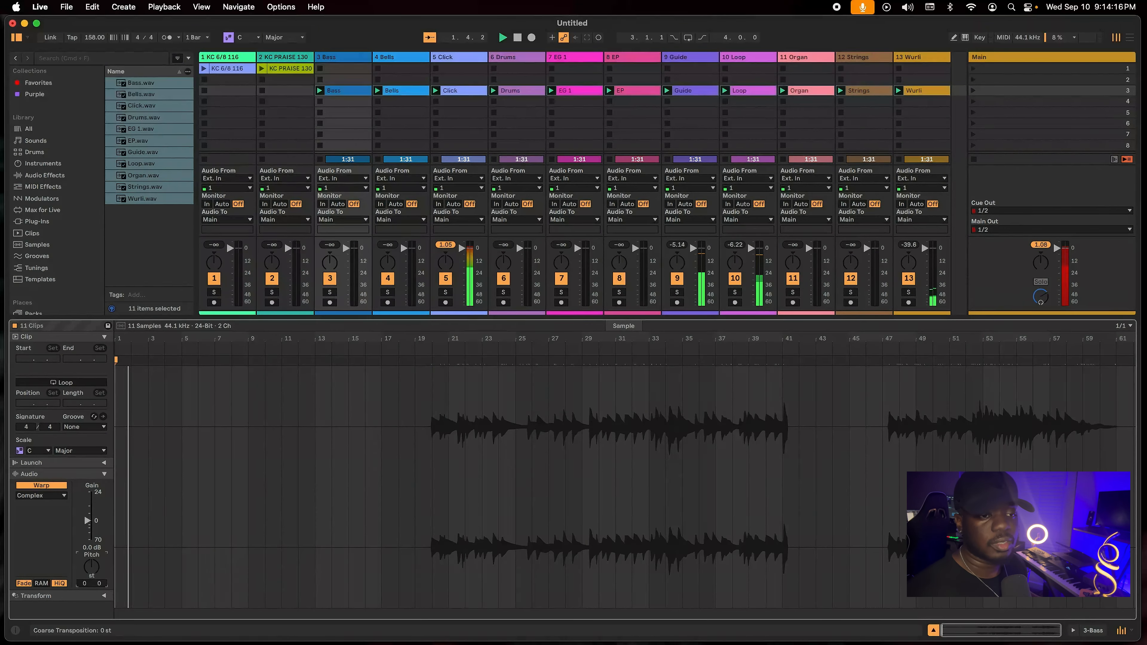
key(Down)
key(Down)
key(Down)
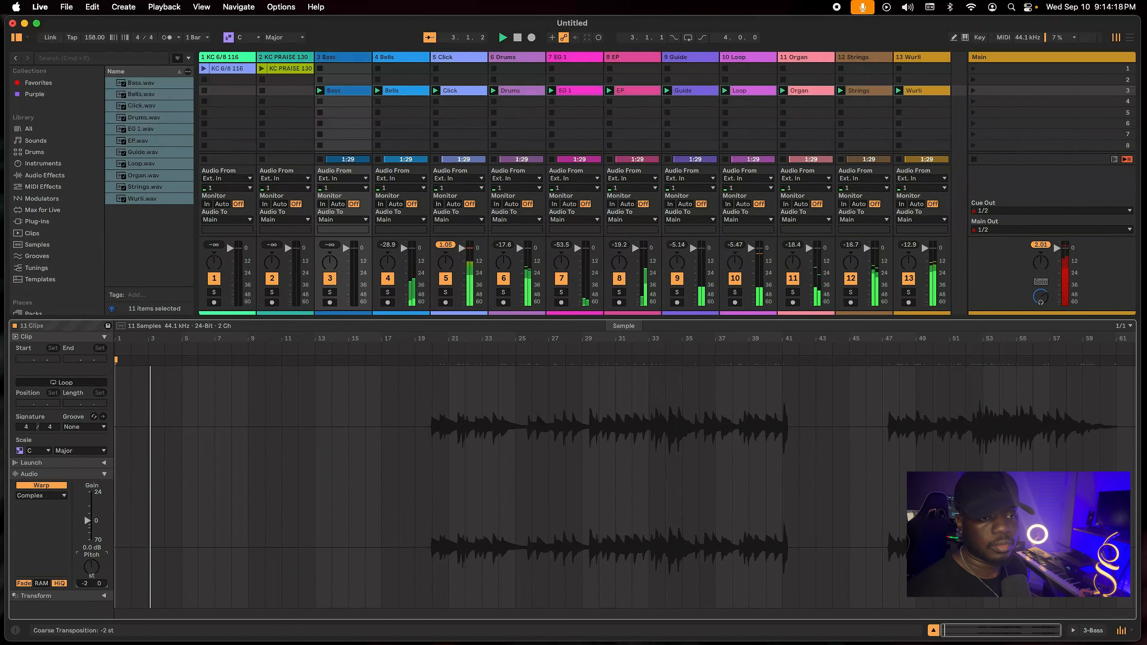
key(Up)
key(Up)
key(Up)
key(Up)
key(Up)
key(Up)
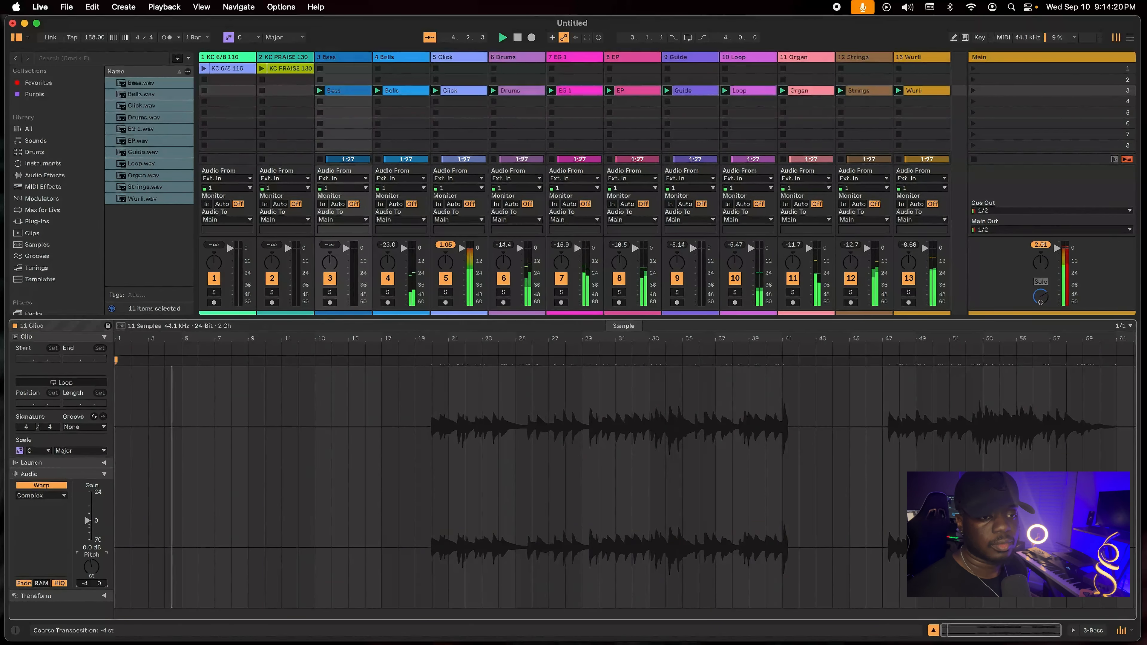
key(Up)
key(Up)
key(Up)
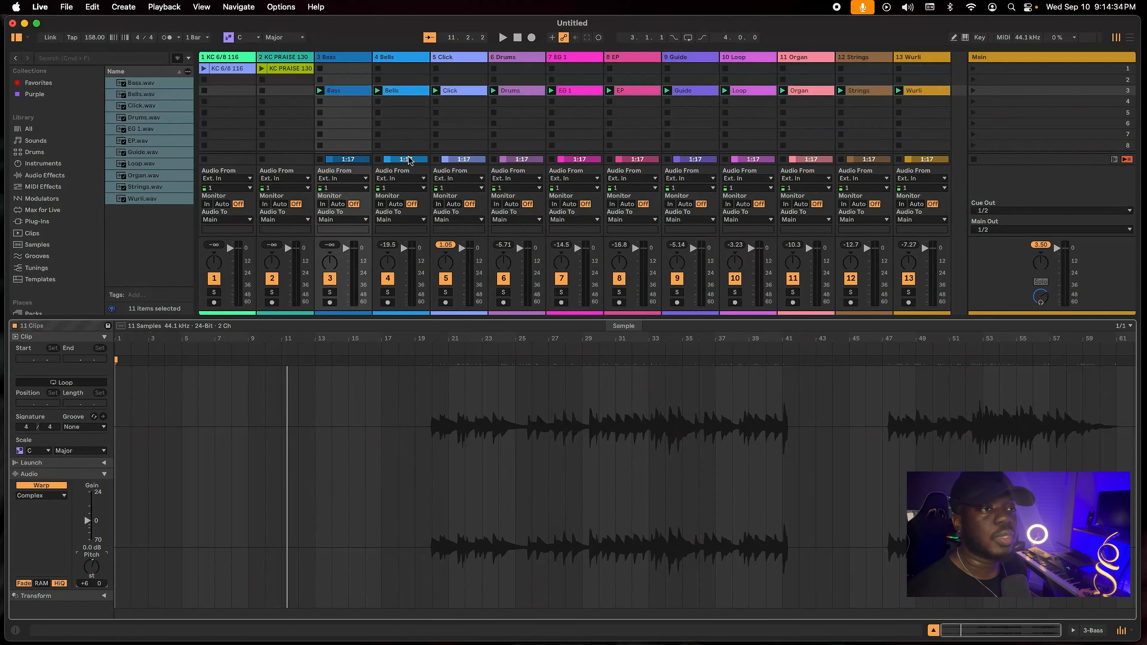
Hide the clip details and launch the KC PRAISE 130 loop to hear it together with the stems.
click(301, 69)
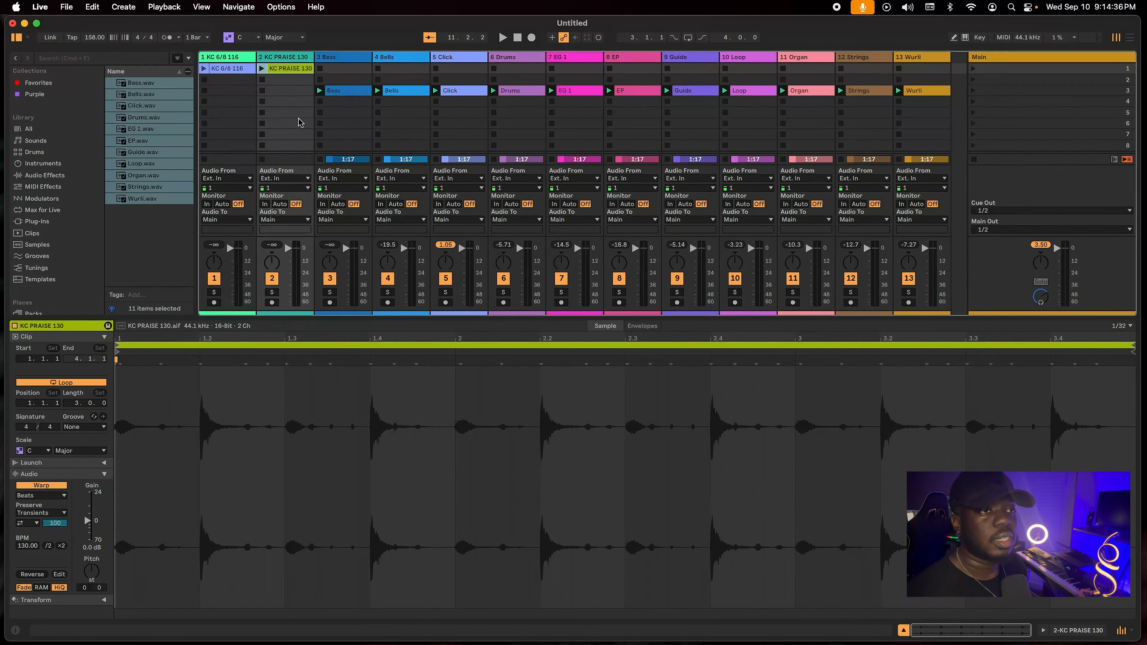
click(904, 630)
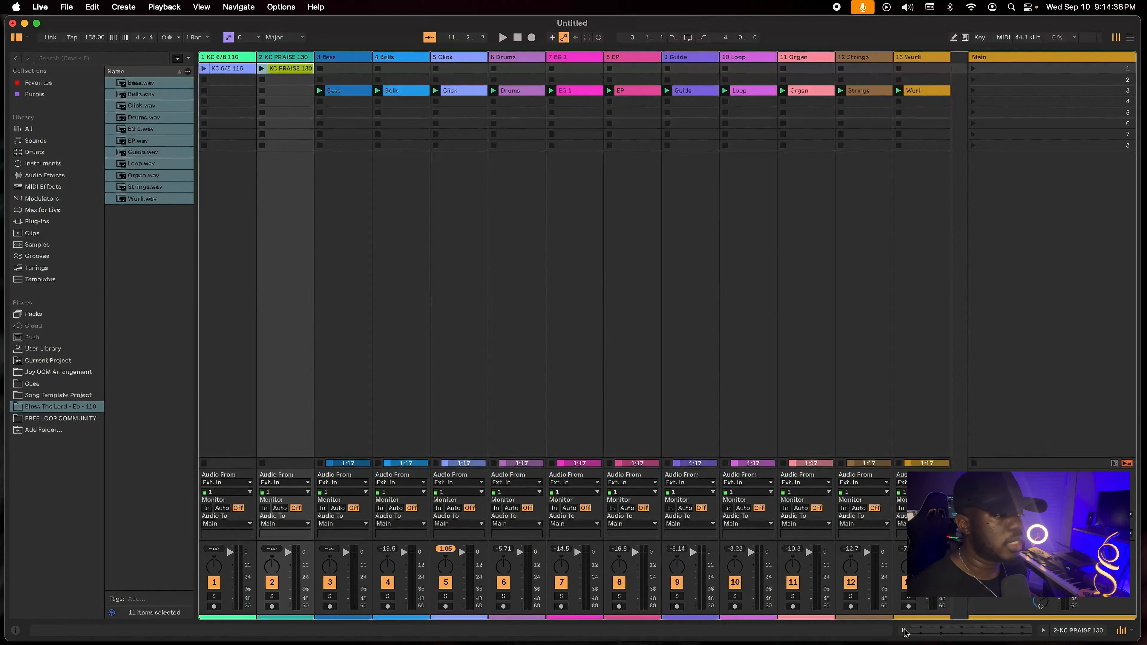
click(261, 69)
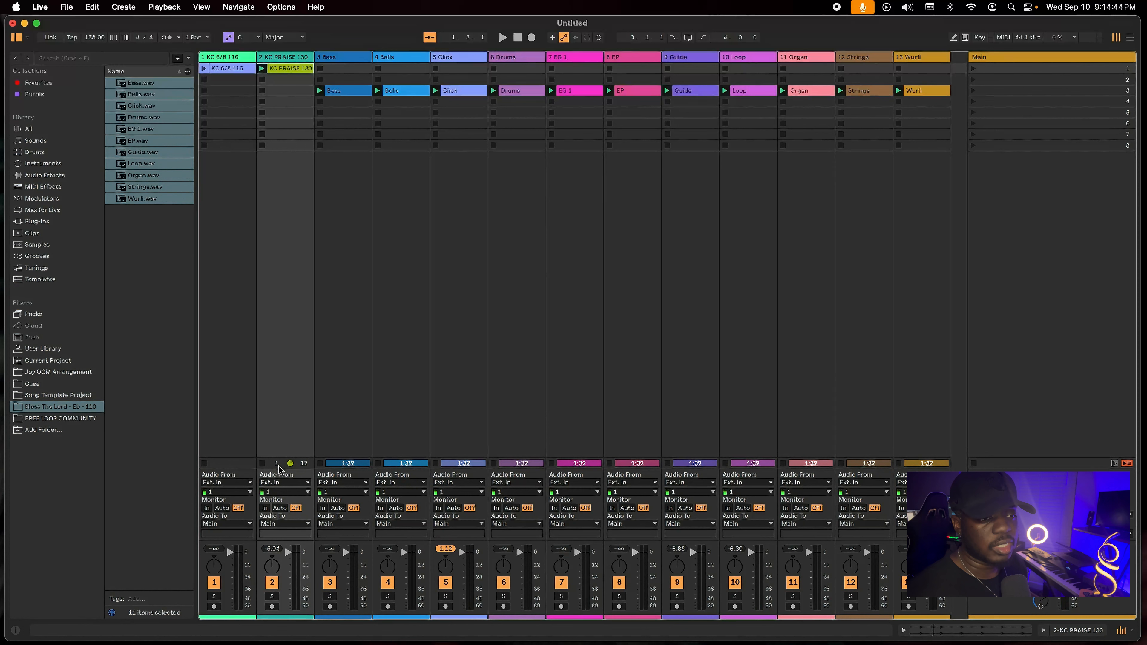
double_click(938, 466)
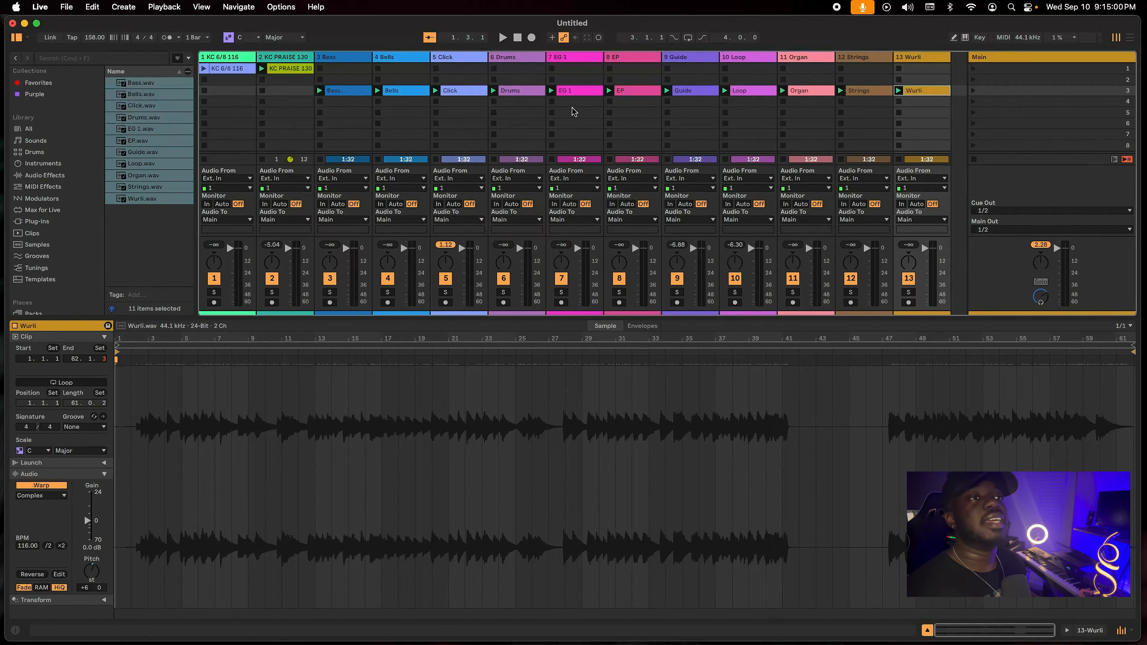
click(927, 630)
click(637, 293)
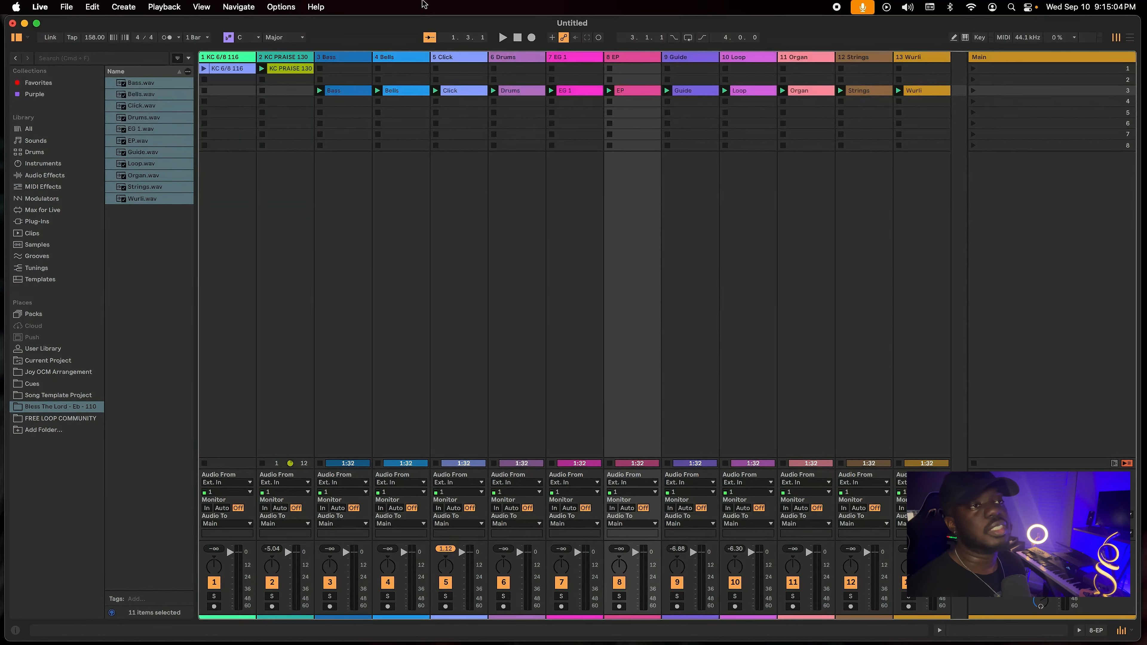
click(457, 70)
click(460, 64)
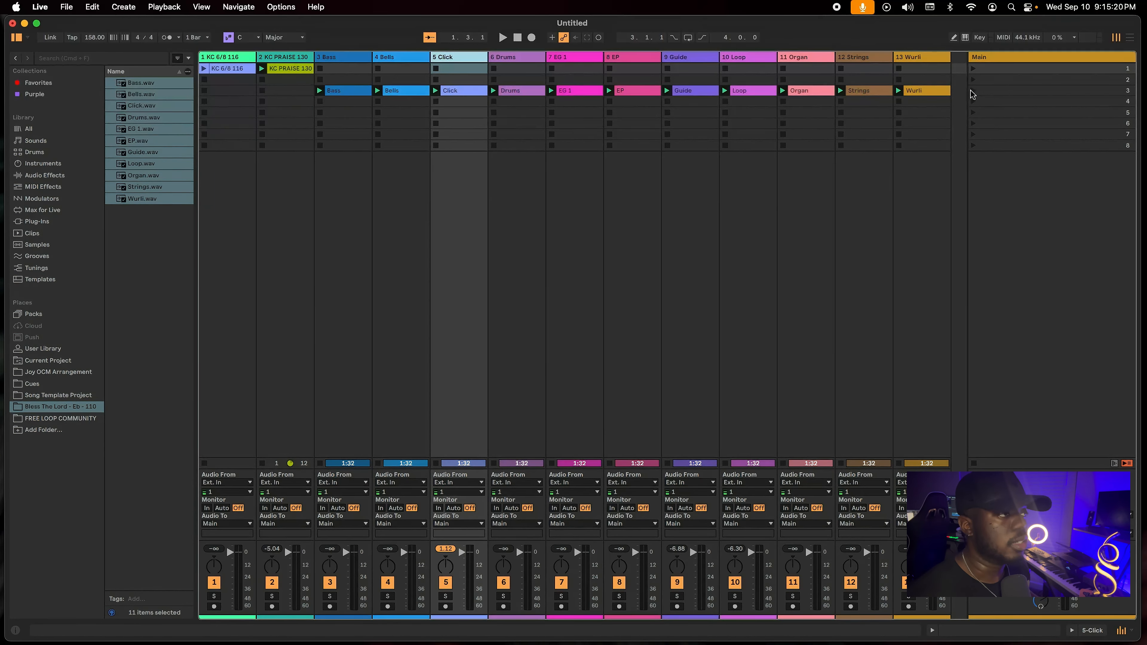
Set the third scene's tempo to 110 BPM and launch the scene.
click(1012, 90)
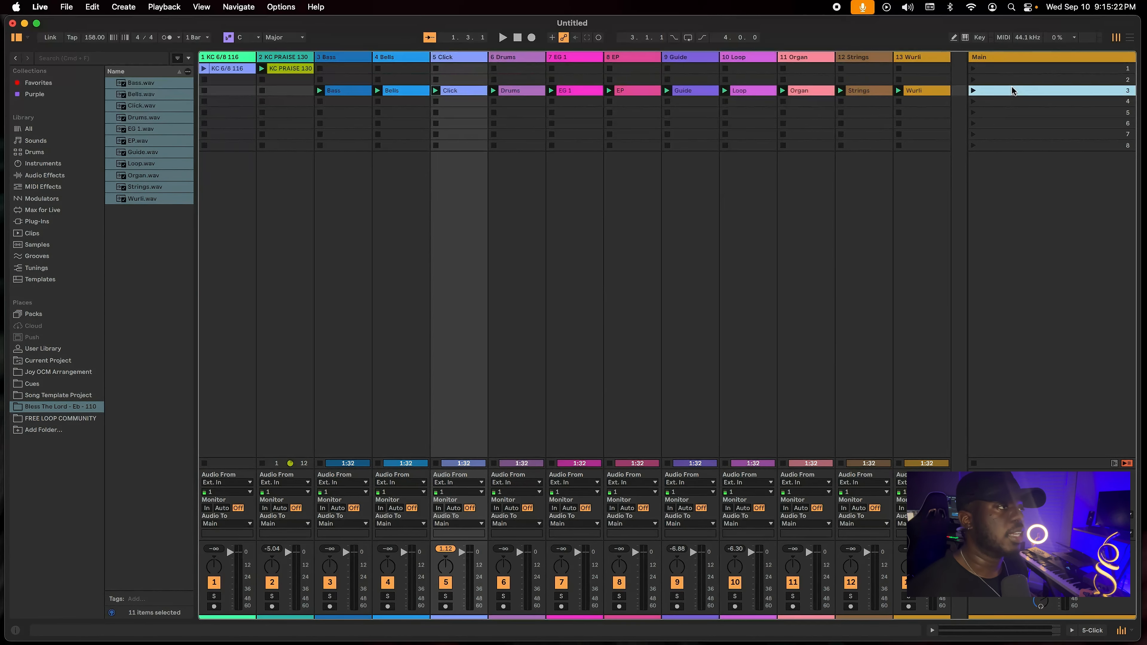
click(1024, 58)
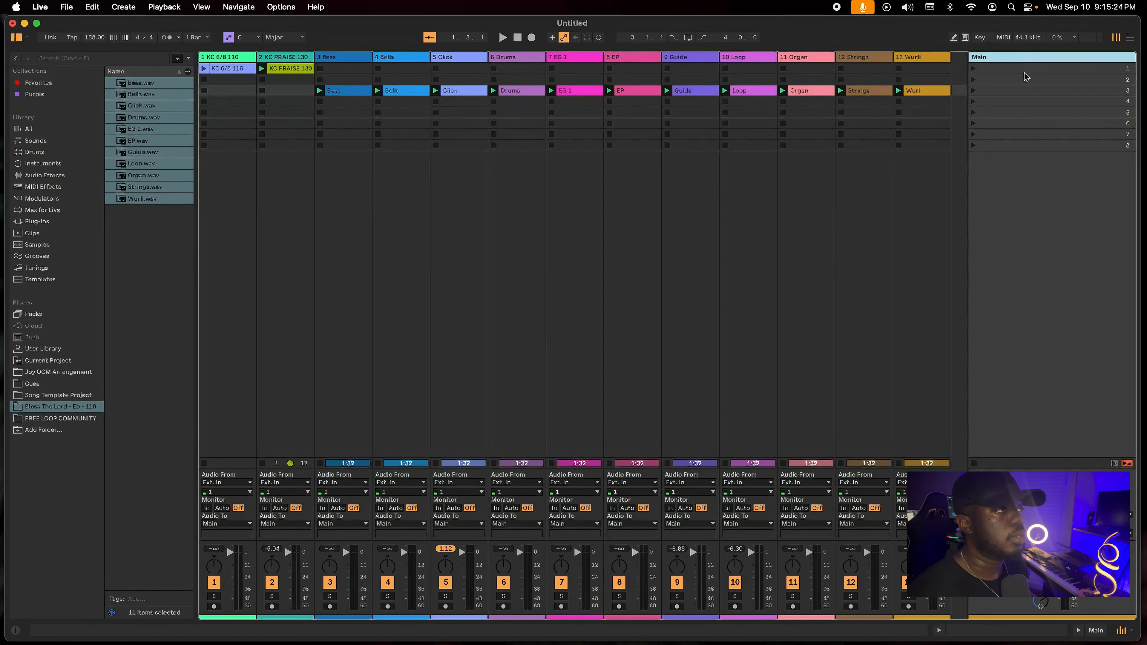
double_click(1023, 89)
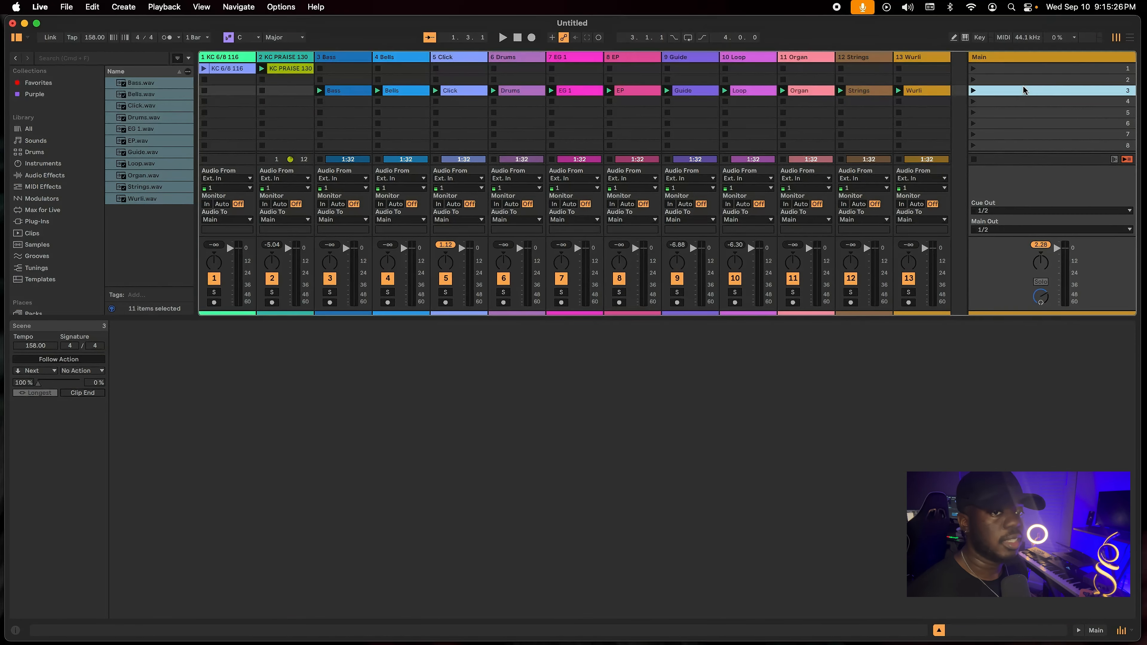
click(45, 346)
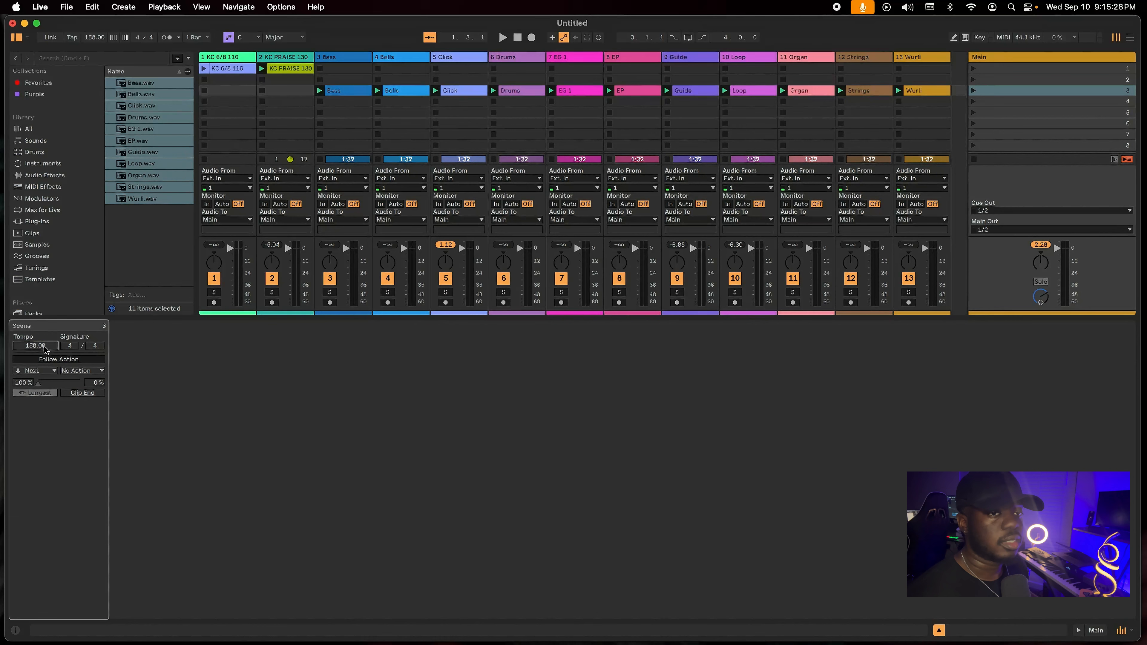
text(110)
key(Return)
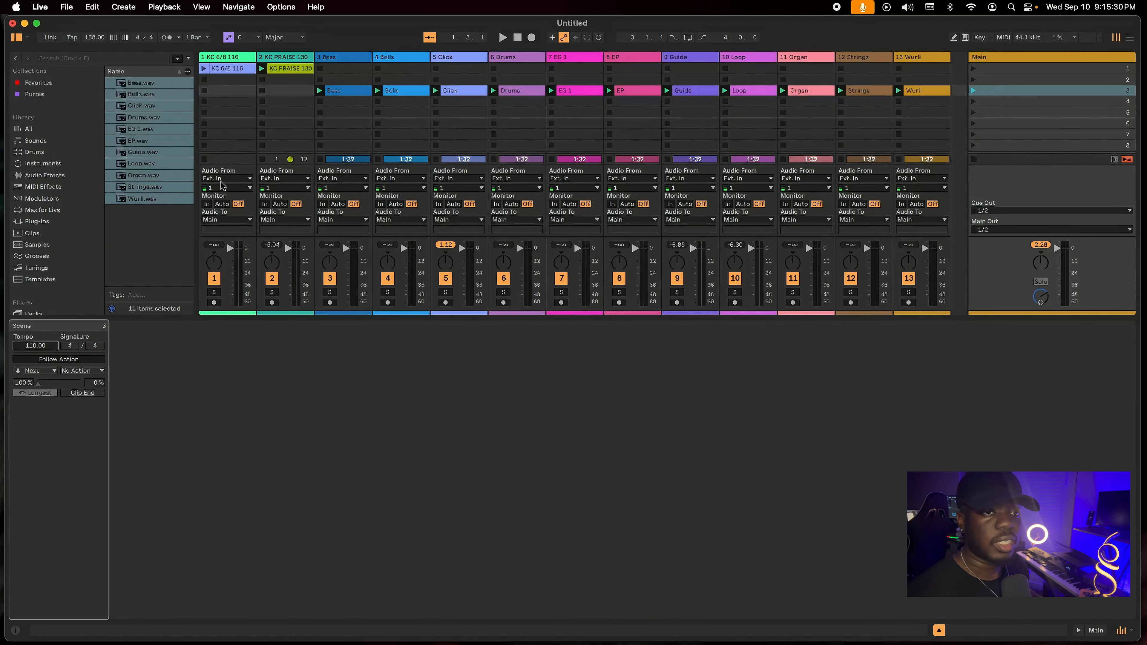
click(974, 92)
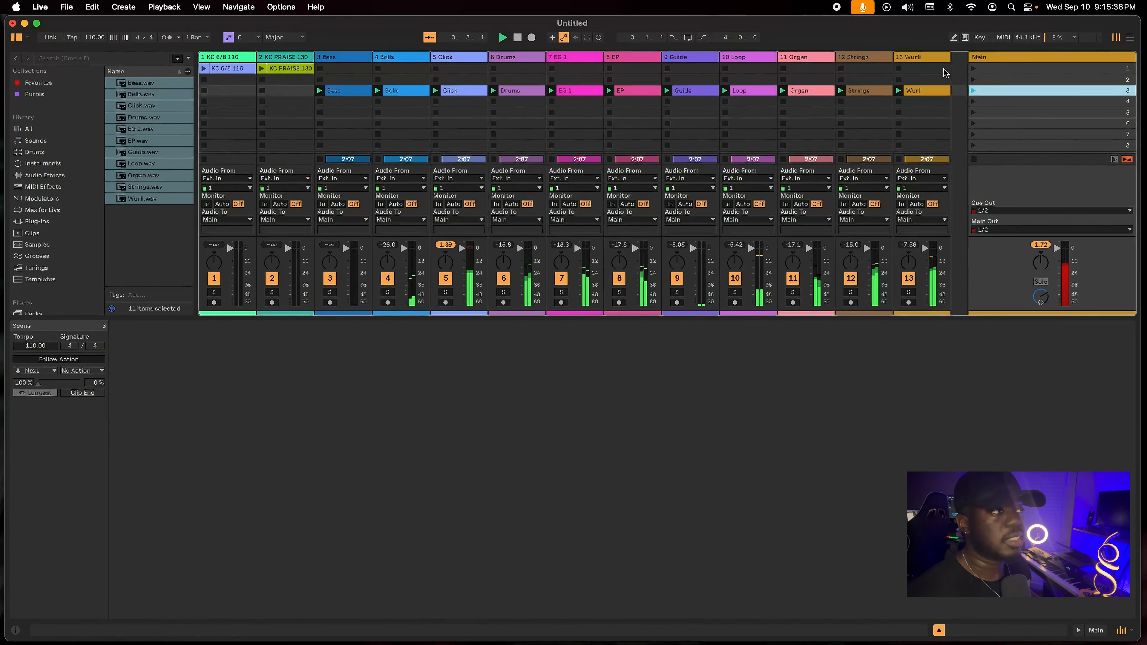
Set the first scene's tempo to 157.67 BPM and launch the first and third scenes in turn to compare their tempos.
click(973, 70)
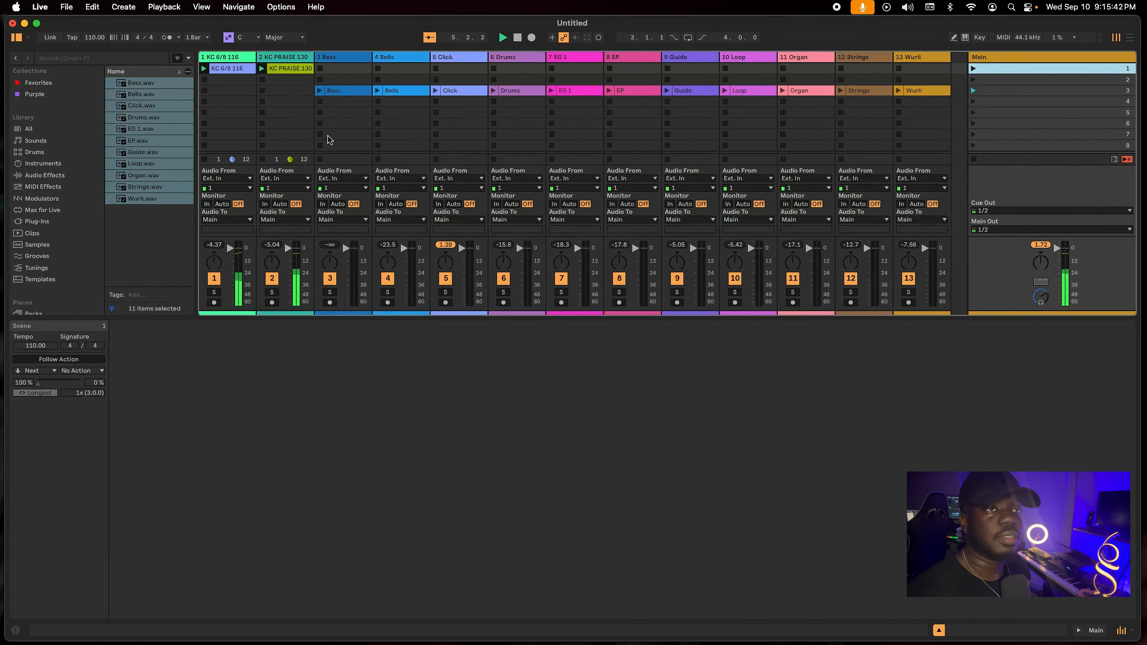
click(289, 69)
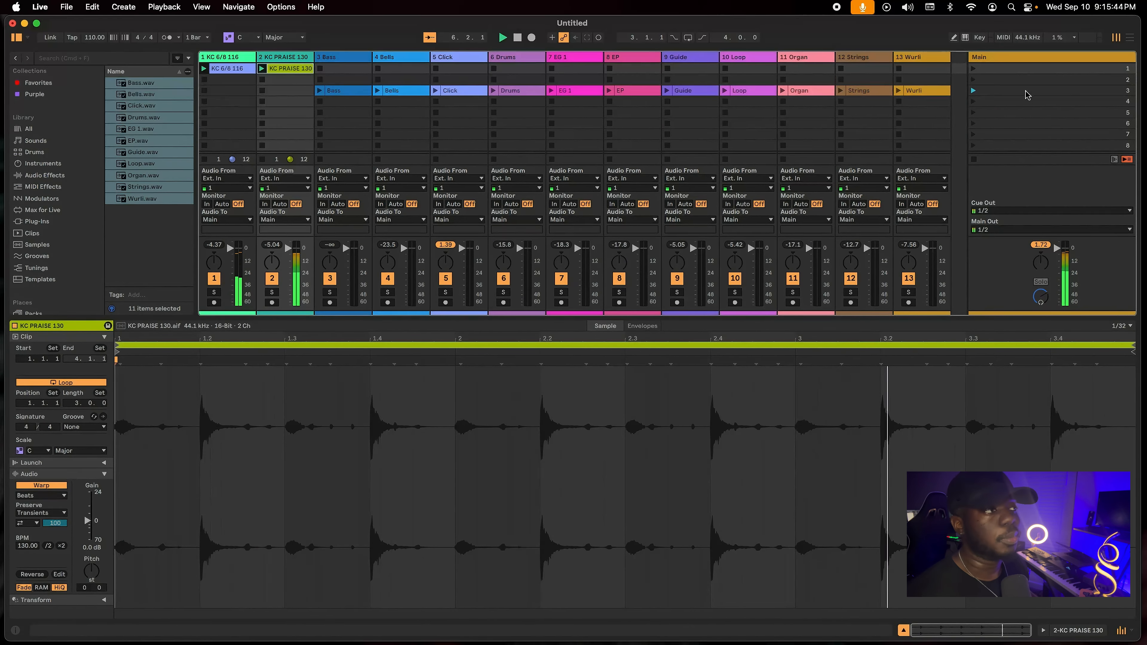
click(1008, 69)
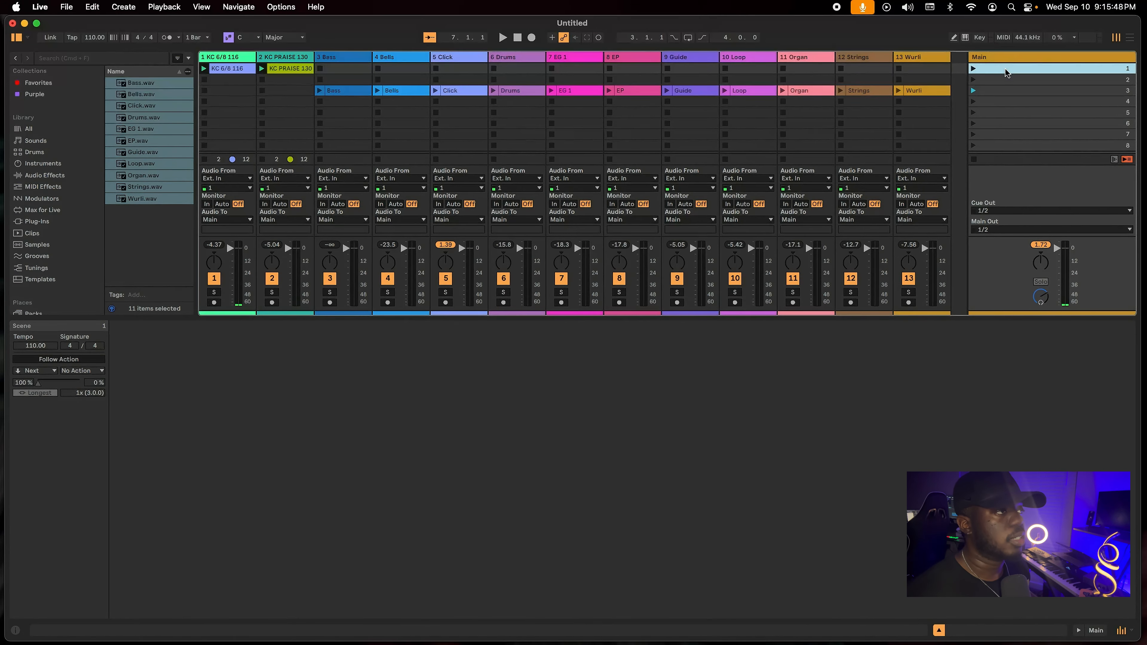
drag(29, 345, 29, 307)
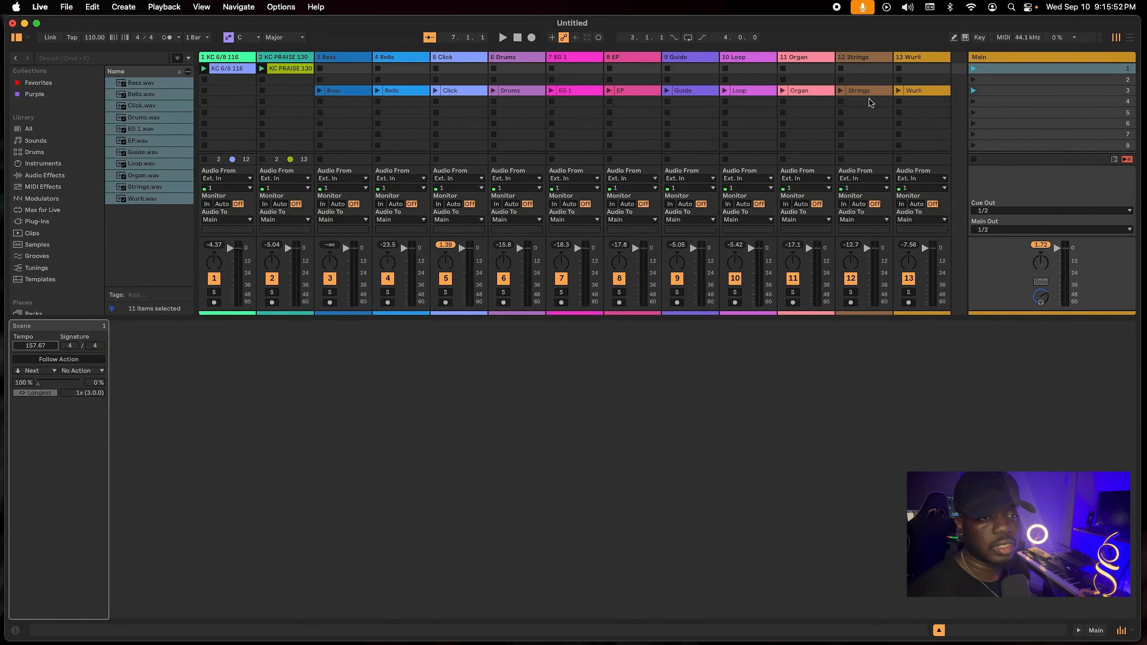
click(974, 69)
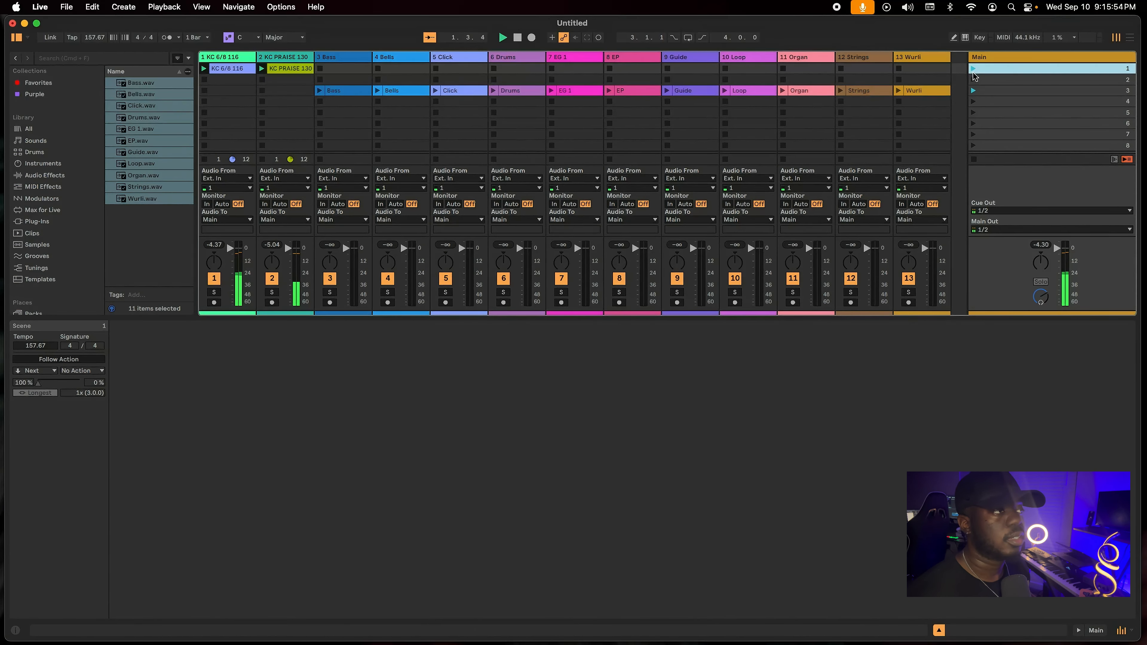
click(973, 91)
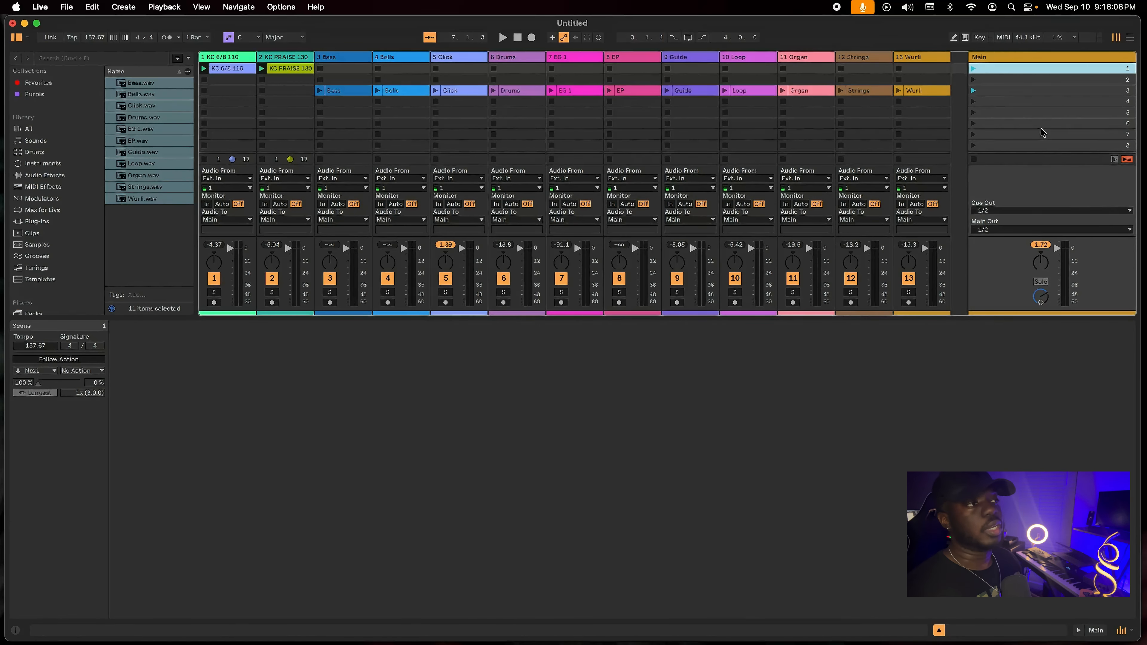
click(95, 39)
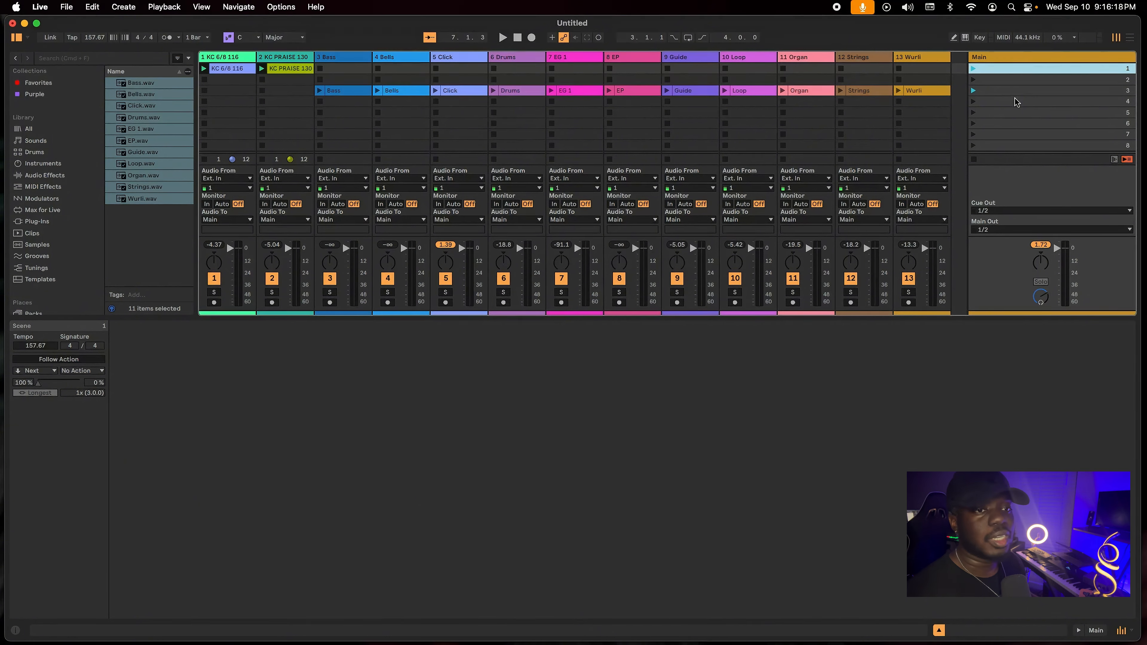
click(1046, 110)
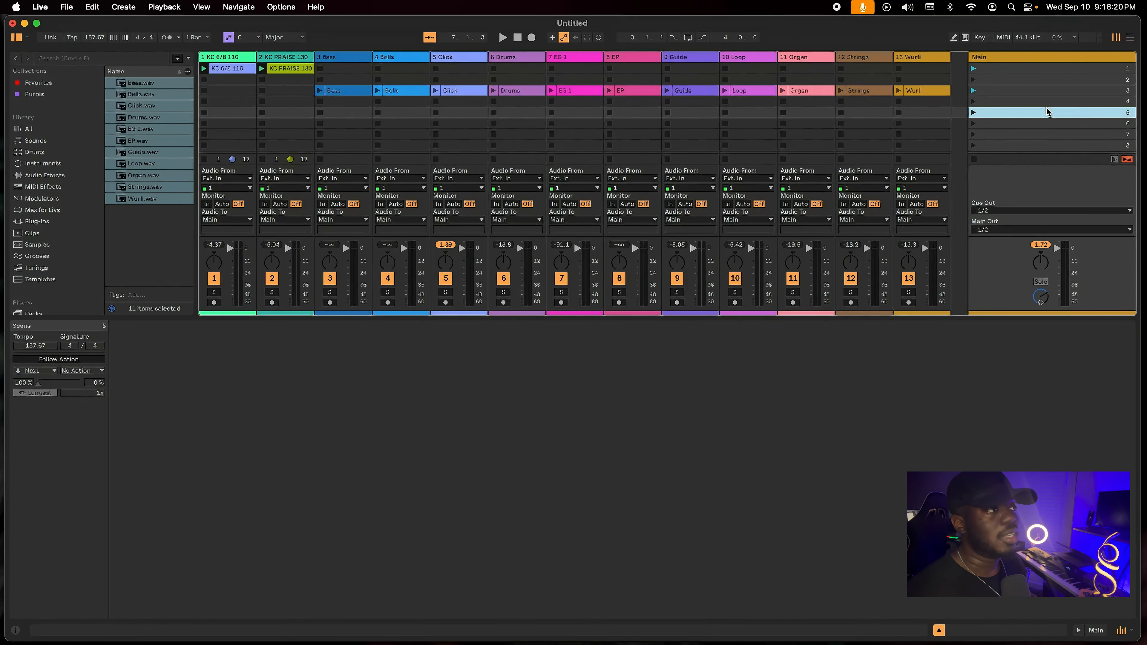
click(1044, 93)
click(997, 80)
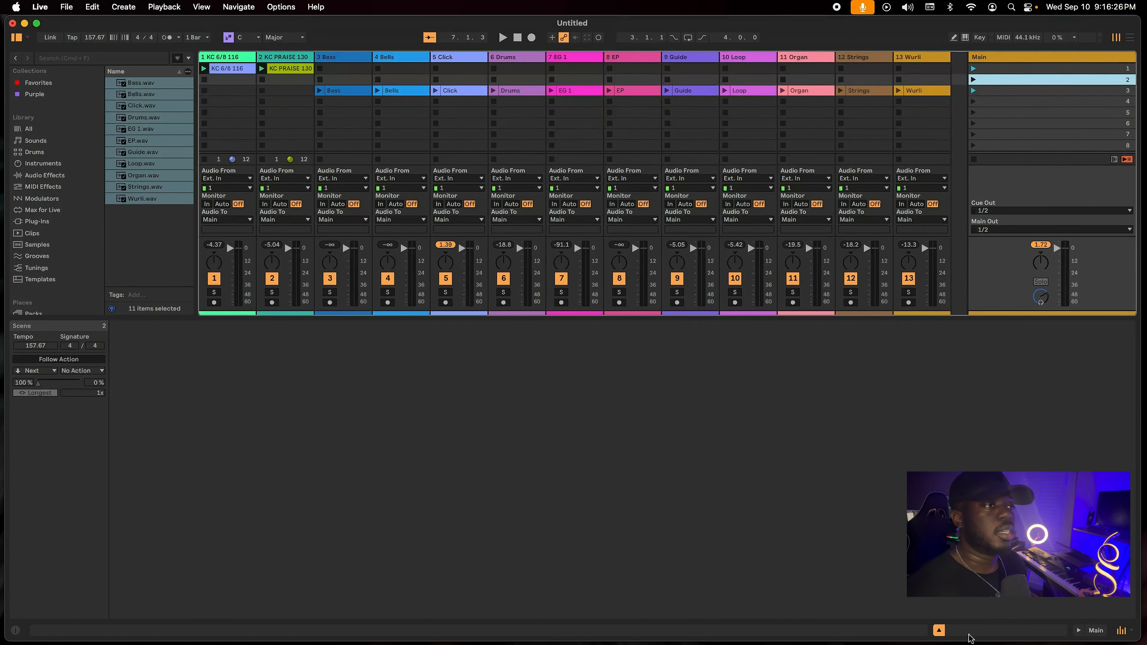
Hide the scene details and the browser, and examine the Guide track's output routing options.
click(939, 630)
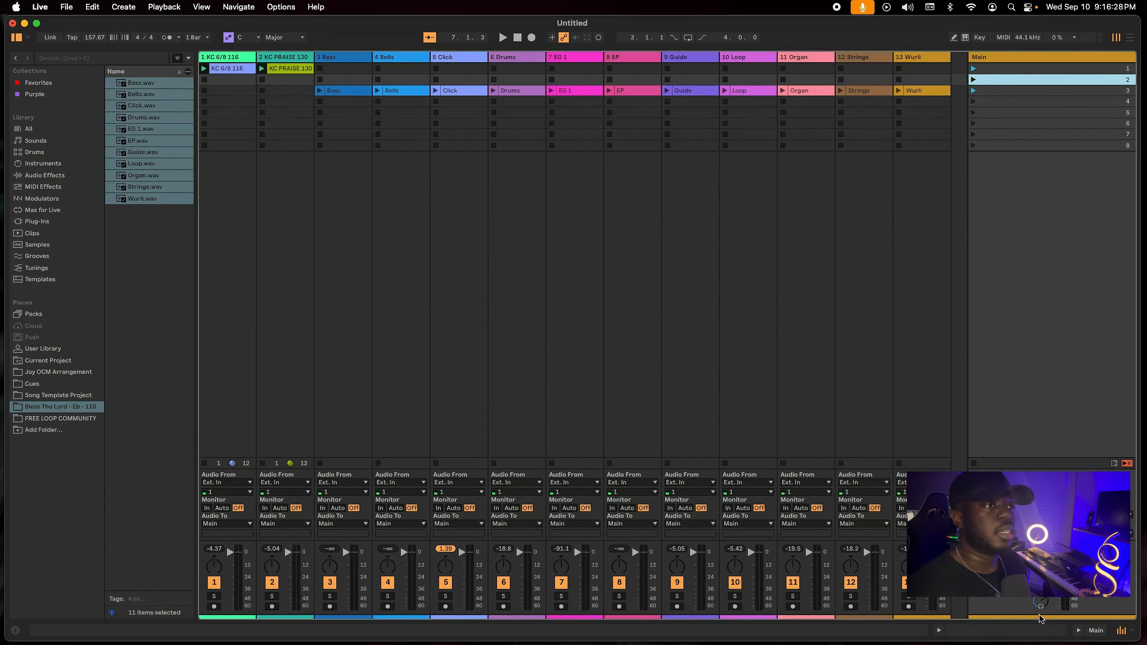
click(17, 38)
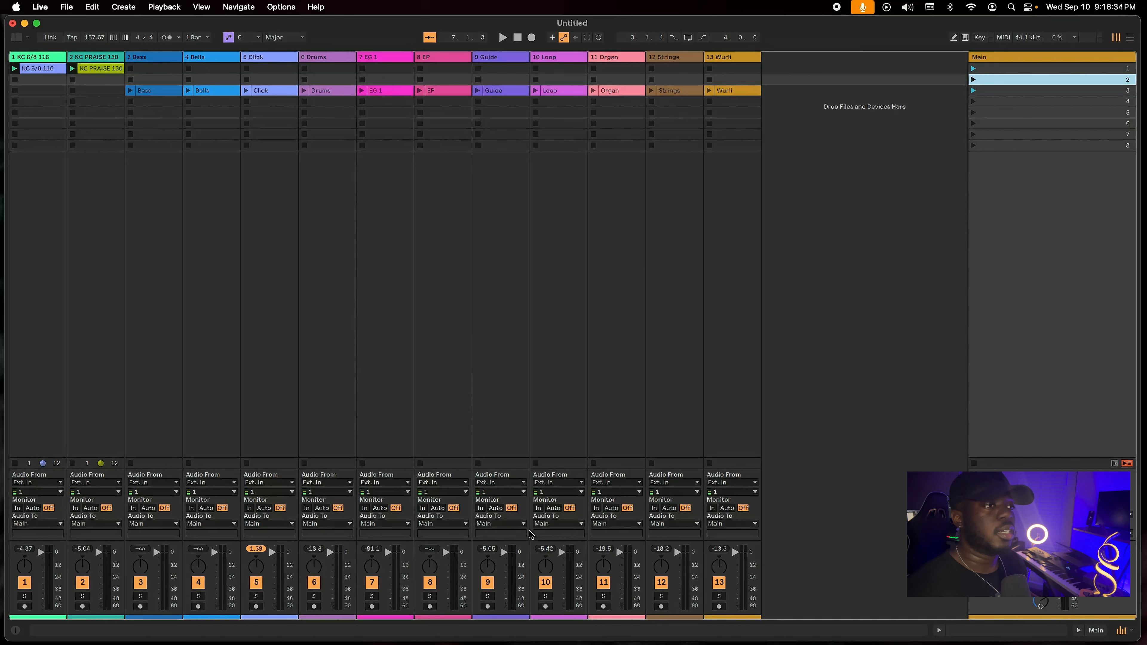
click(507, 525)
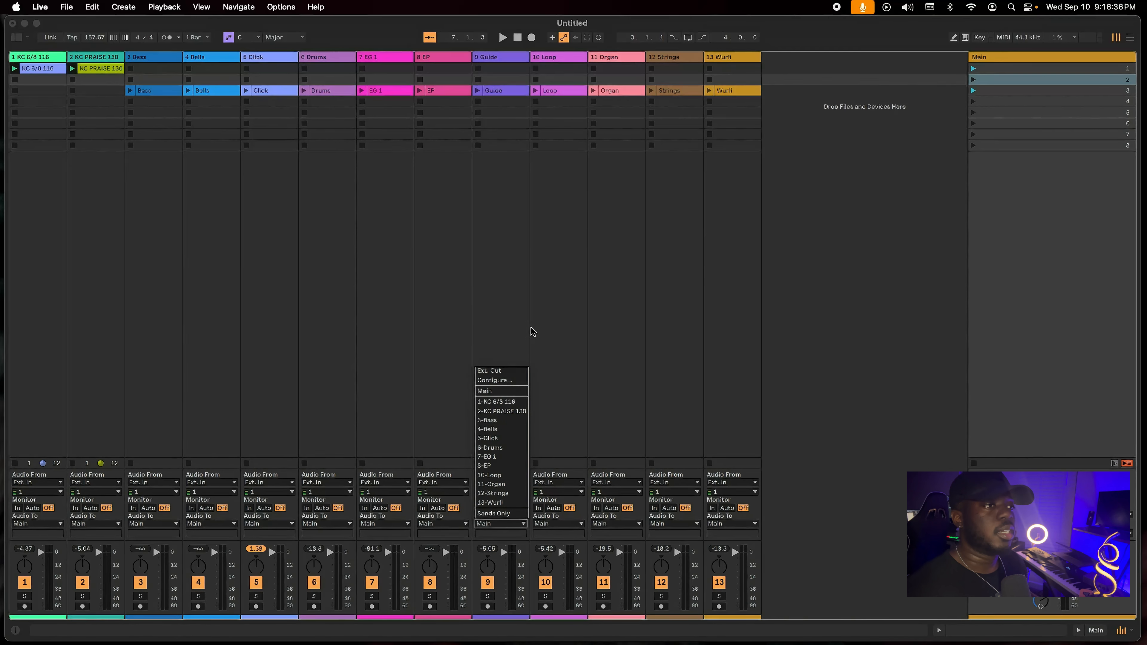
click(563, 431)
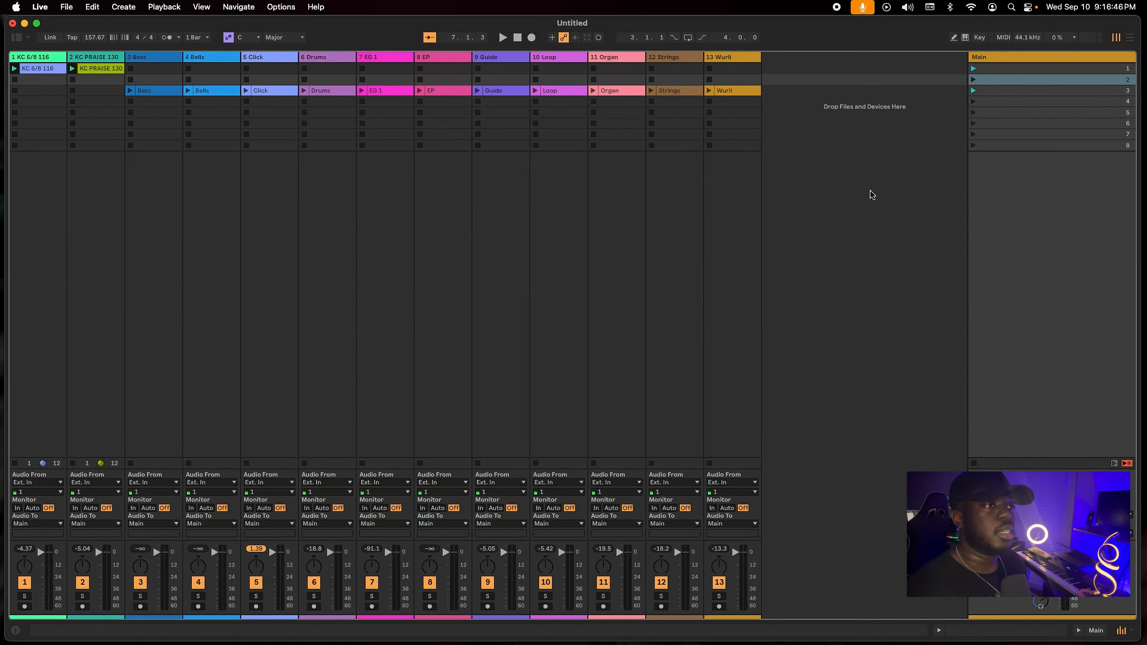
Add four return tracks, try the sends on the Organ and Guide tracks, and delete the return tracks again.
key(super+alt+t)
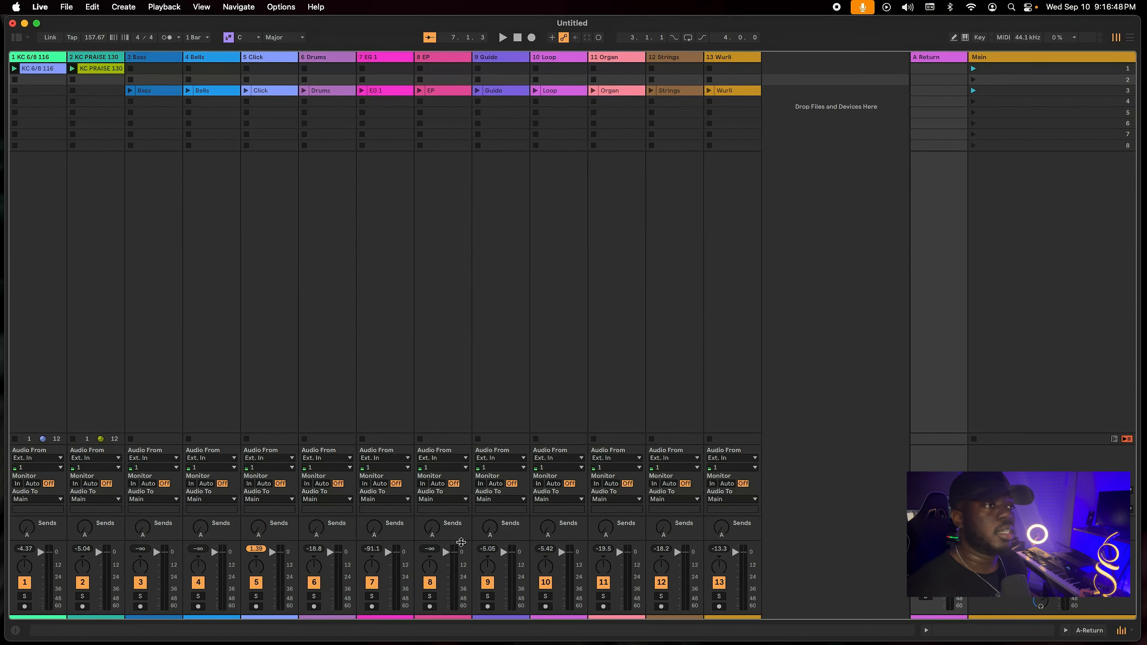
drag(606, 527, 603, 530)
key(super+alt+t)
key(super+alt+t)
key(super+alt+t)
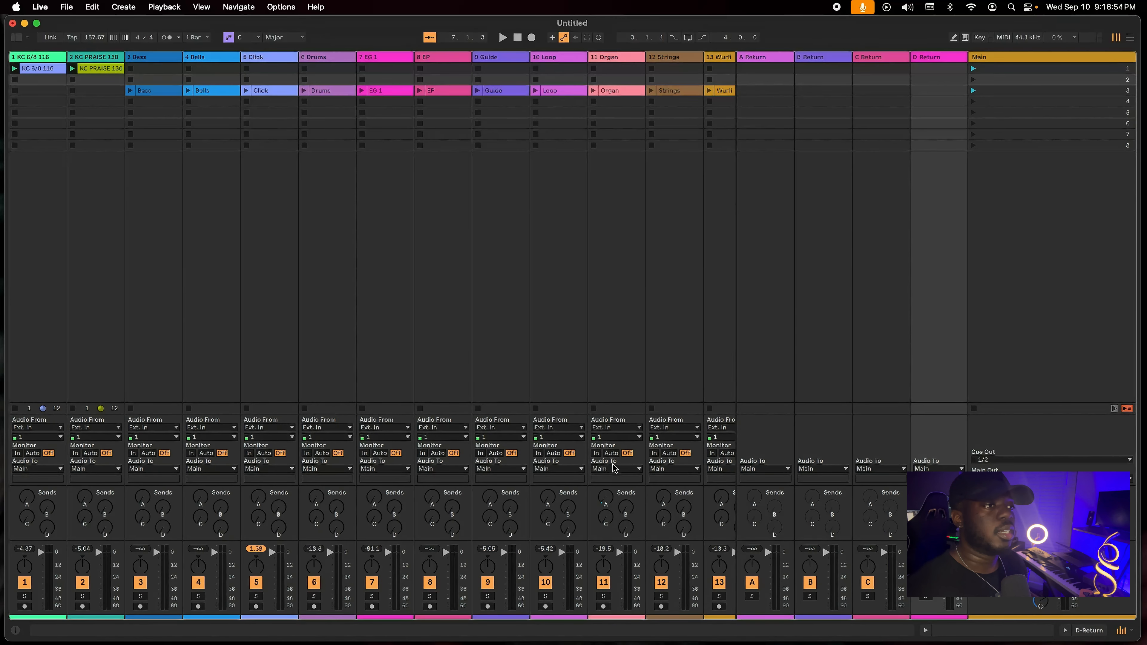
drag(493, 526, 492, 519)
key(BackSpace)
key(BackSpace)
key(BackSpace)
key(BackSpace)
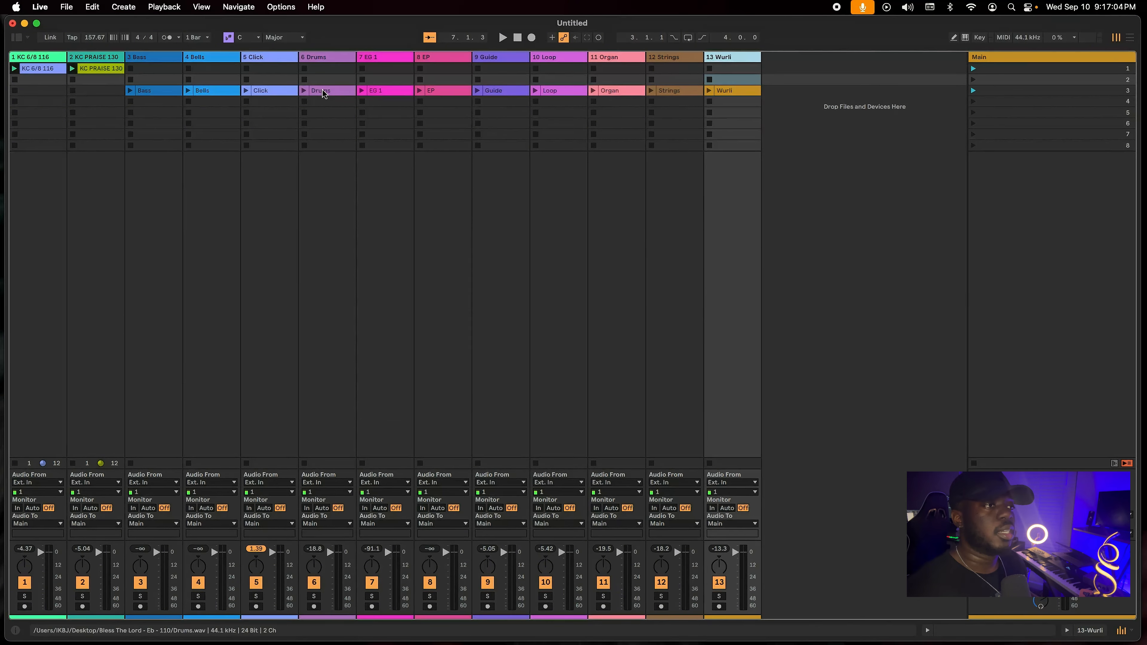
Group the eleven stem tracks from Bass to Wurli and fold the group.
shift+click(164, 60)
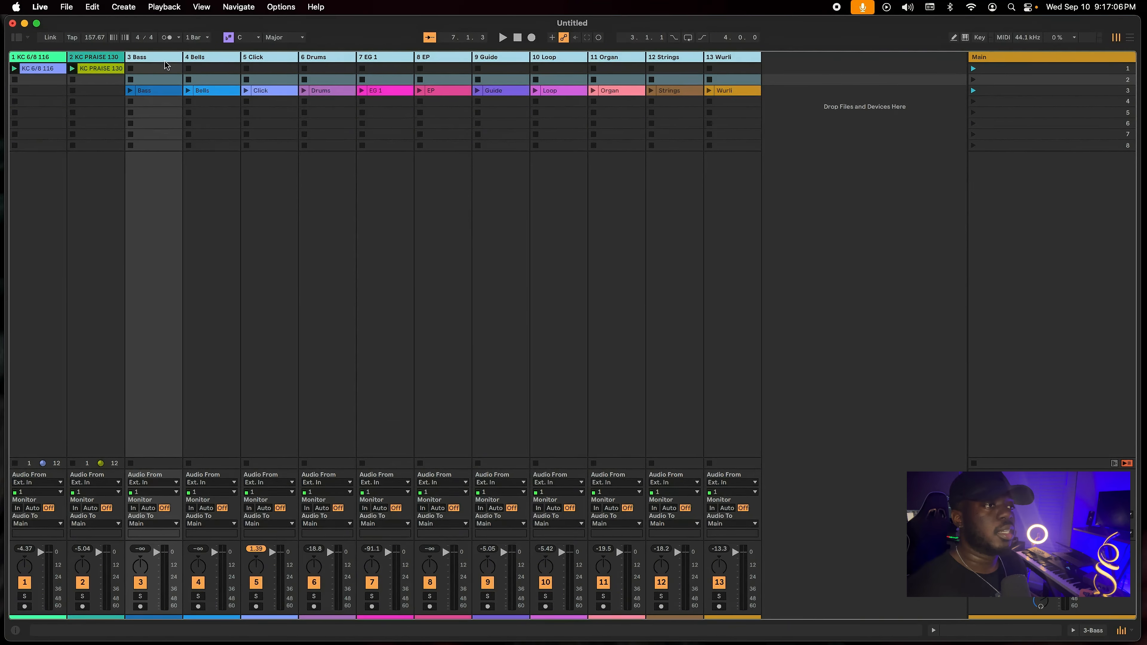
key(super+g)
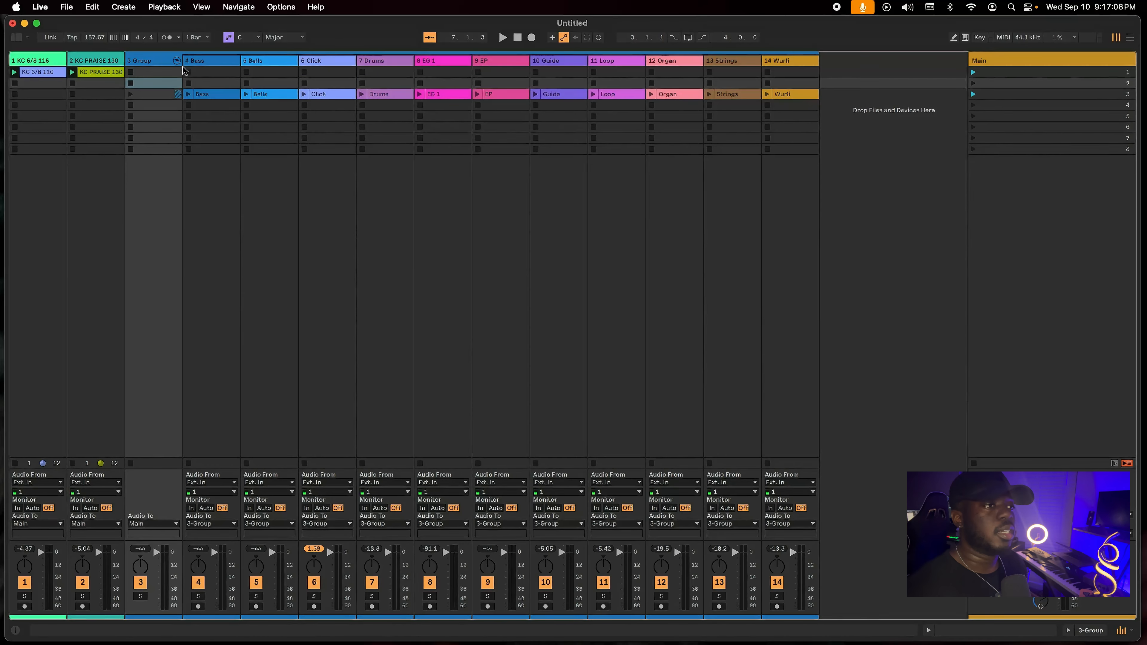
click(158, 63)
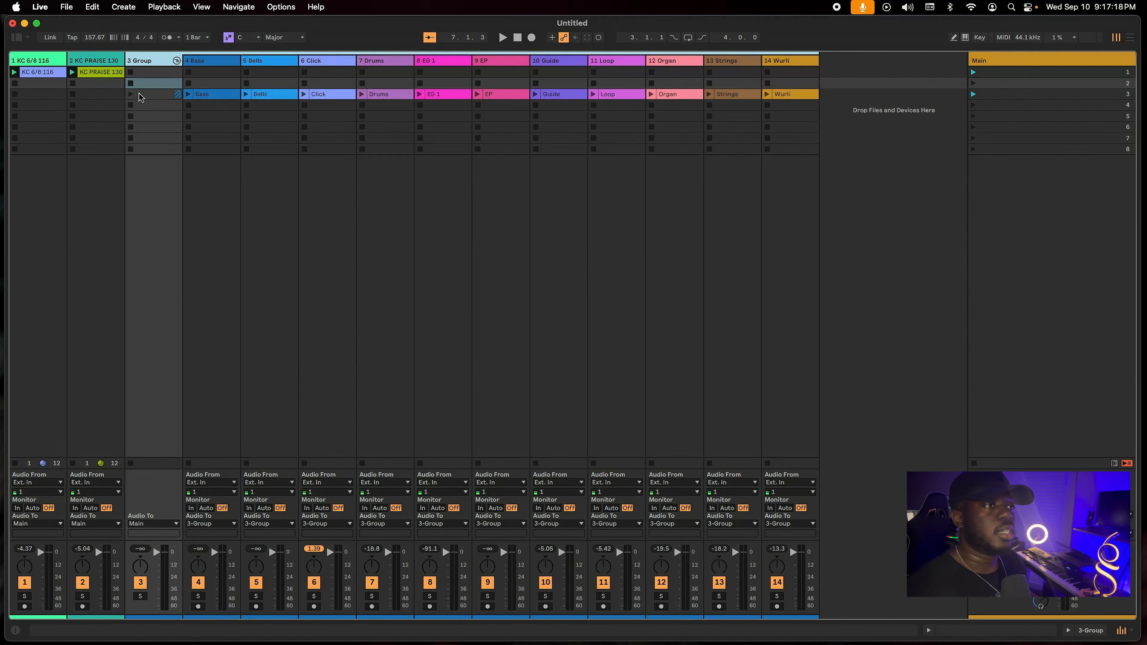
click(176, 60)
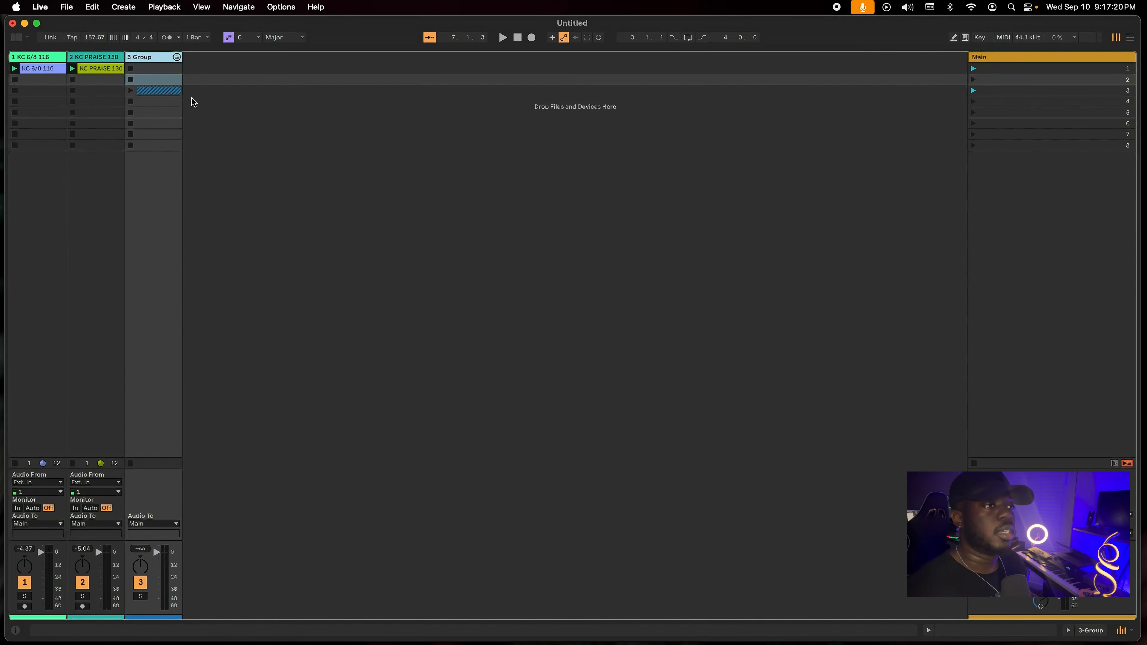
Launch the third scene to hear the folded stem group, and stop playback.
click(156, 94)
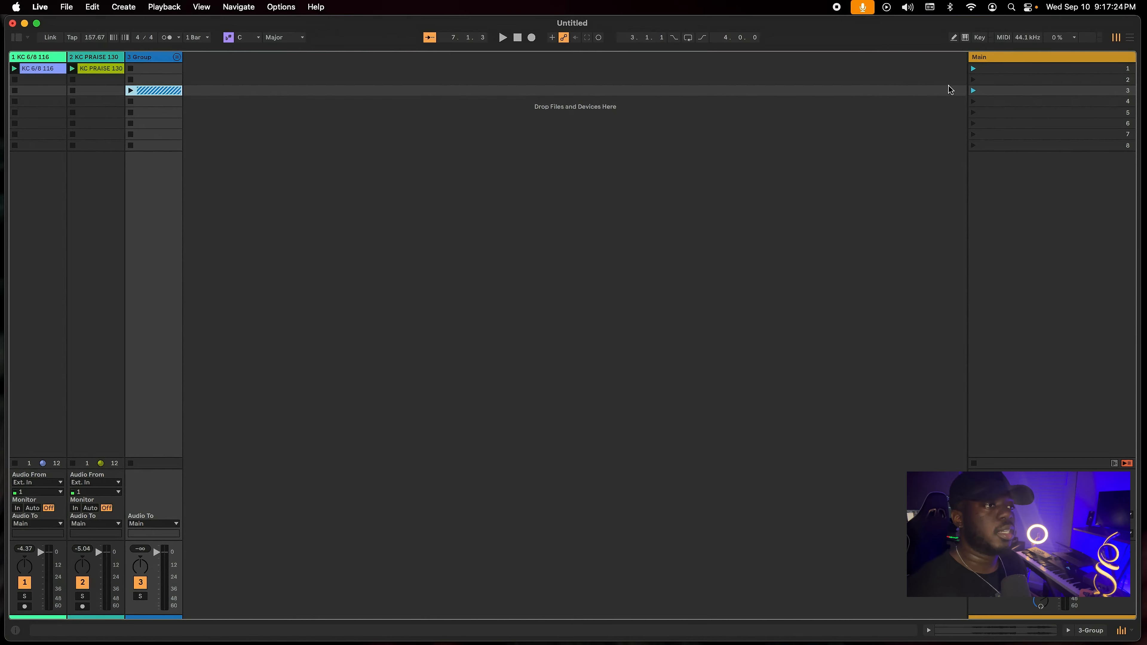
click(974, 92)
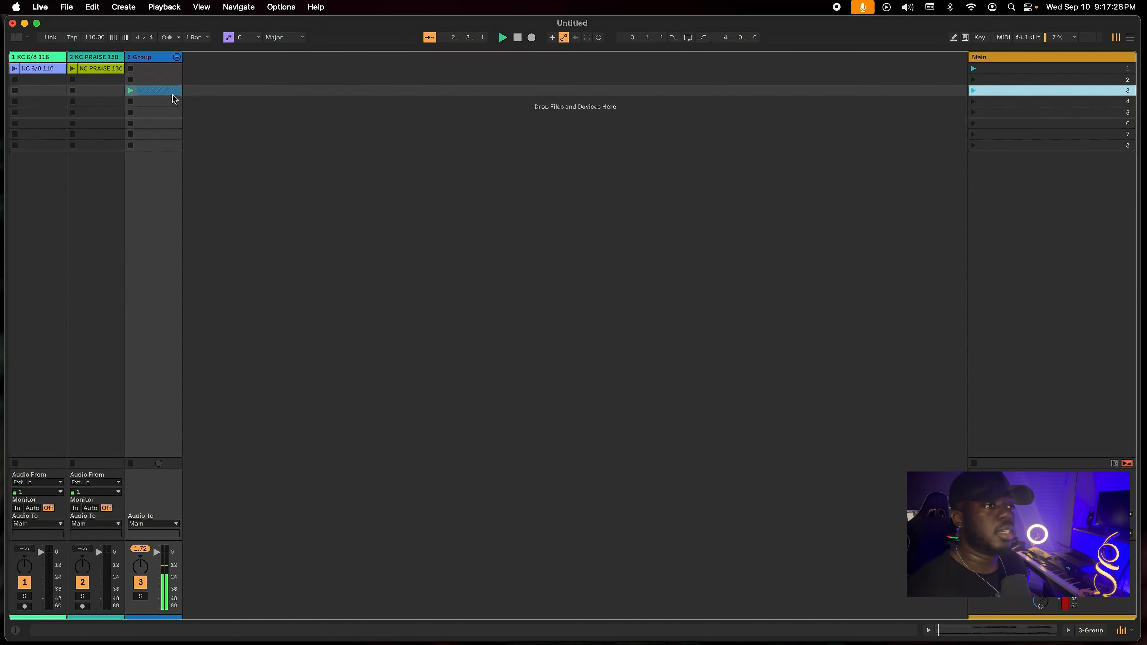
key(space)
click(146, 71)
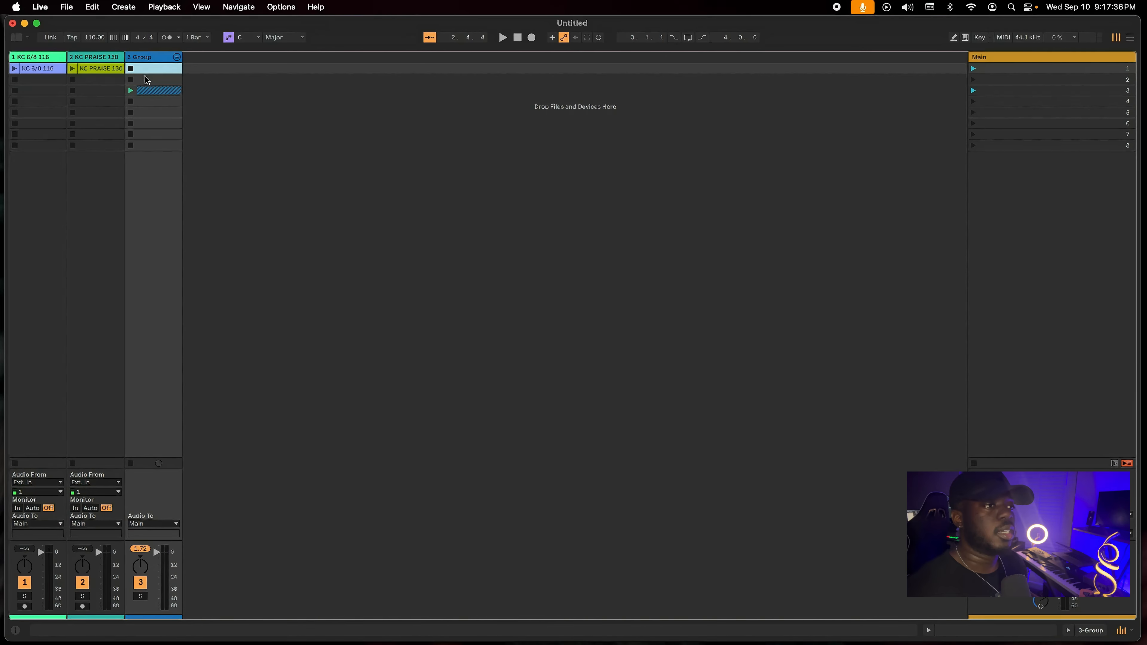
click(144, 79)
click(154, 101)
click(167, 91)
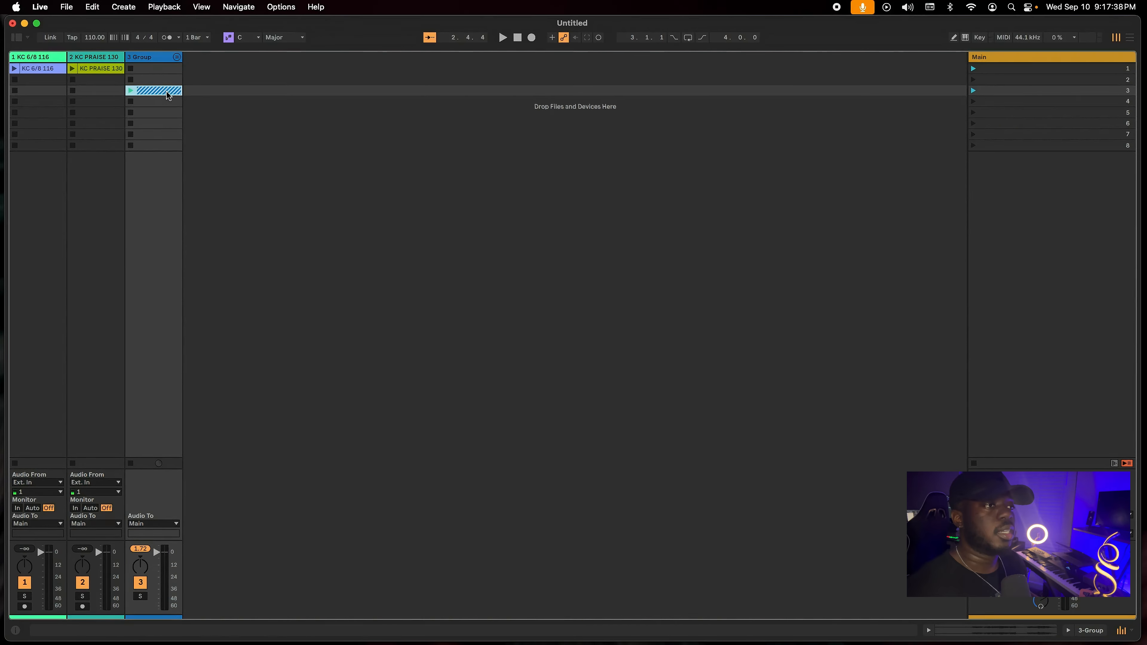
click(167, 93)
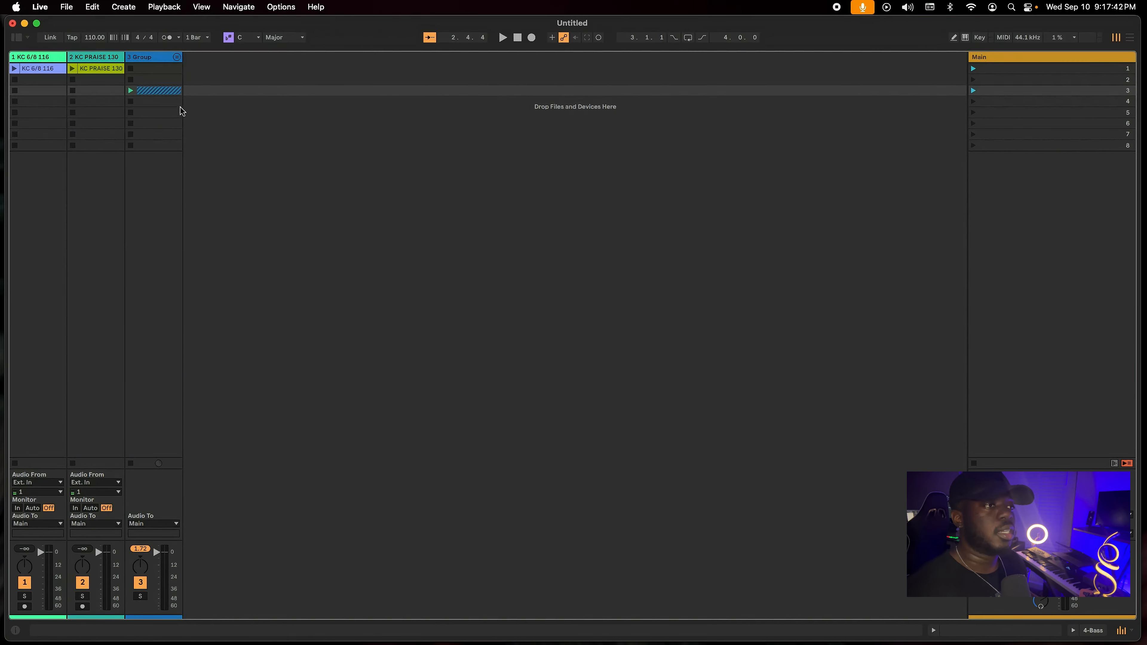
click(173, 113)
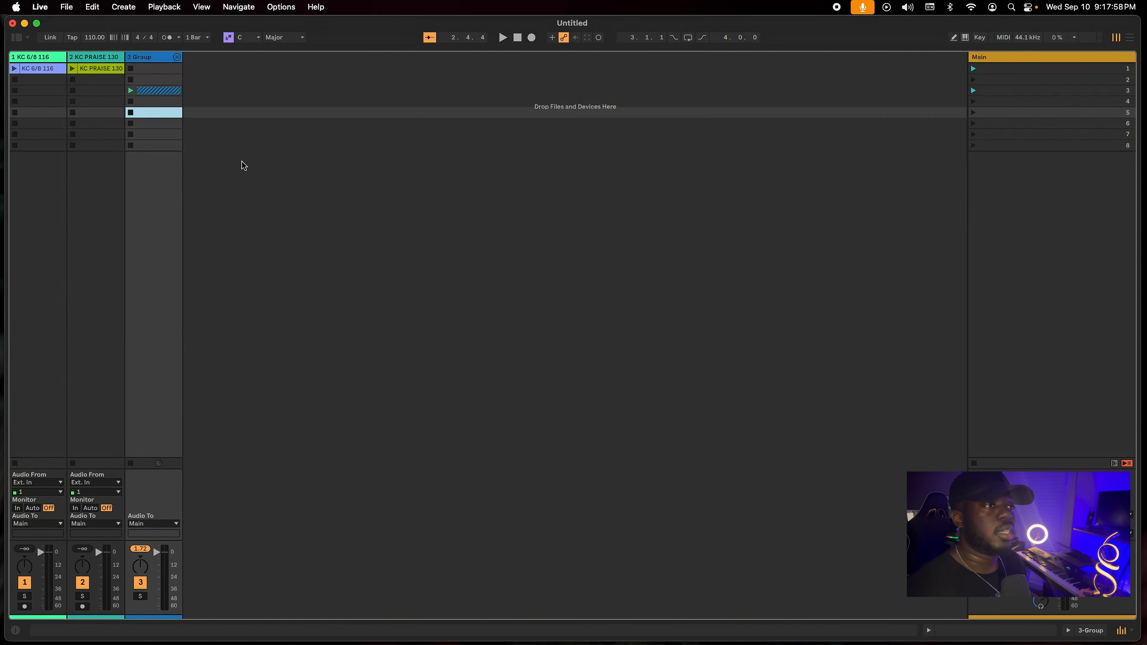
Compare the Arrangement View with the Session View, finishing in the Arrangement View.
click(1130, 37)
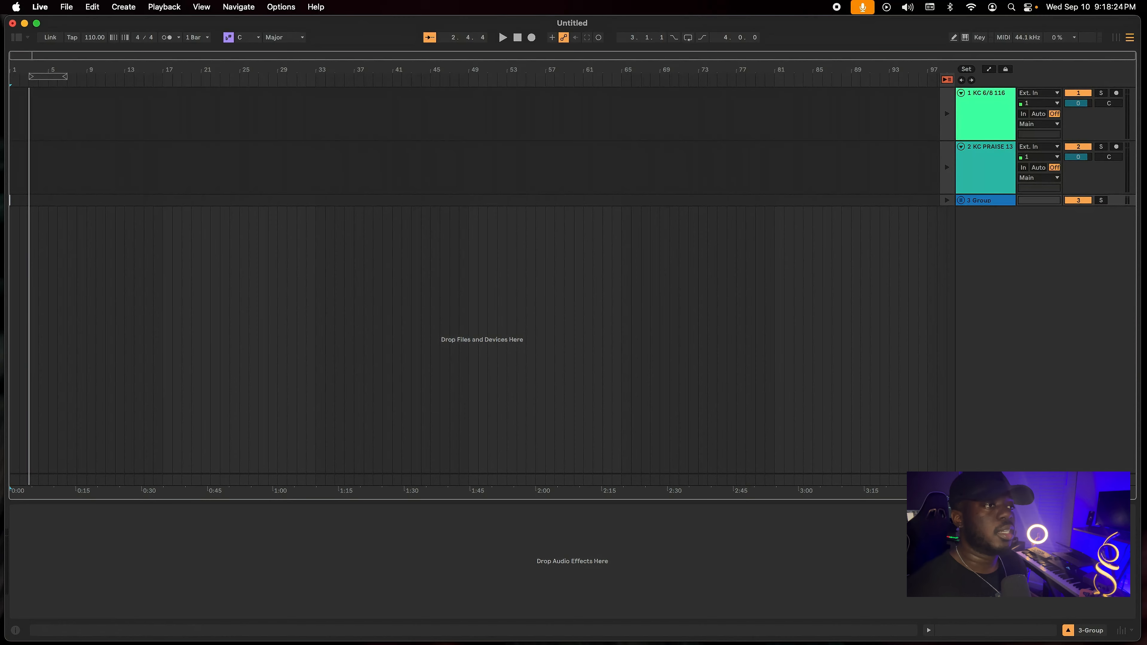
click(1122, 40)
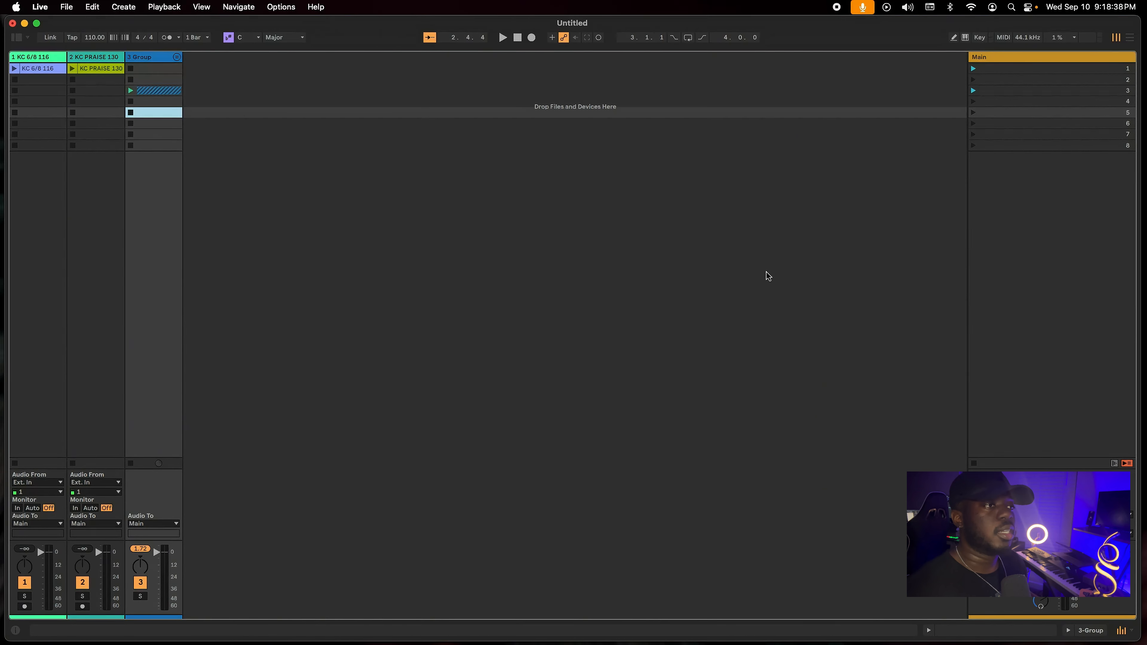
click(1131, 38)
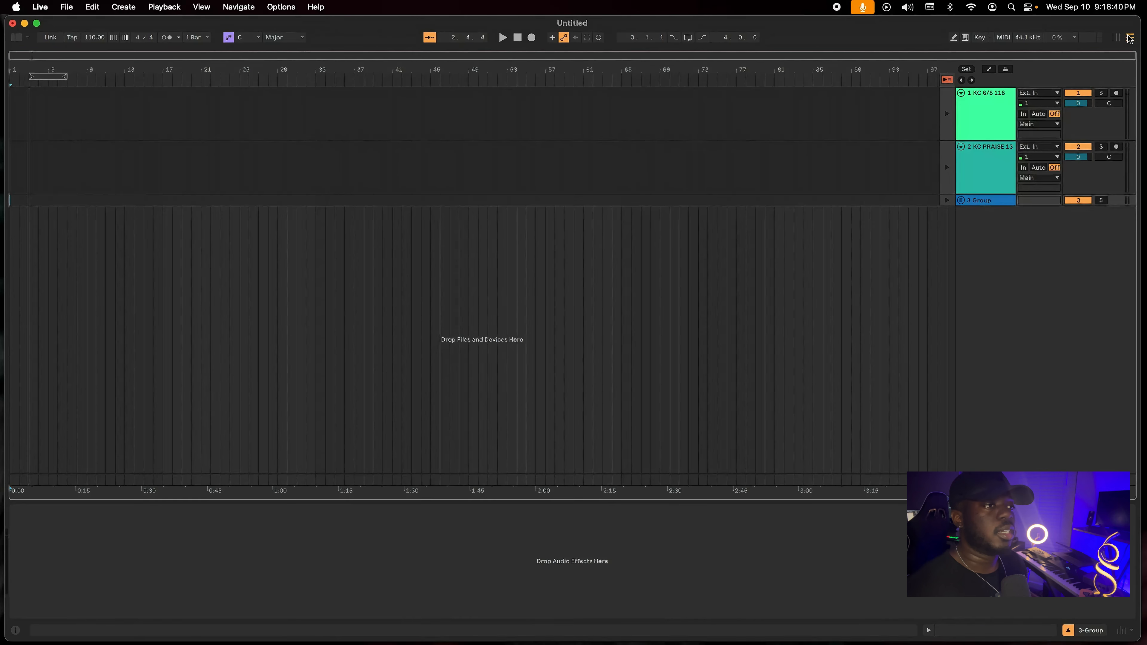
Return the KC 6/8 116 track, the KC PRAISE track and the stem group to Arrangement playback.
click(948, 129)
click(947, 168)
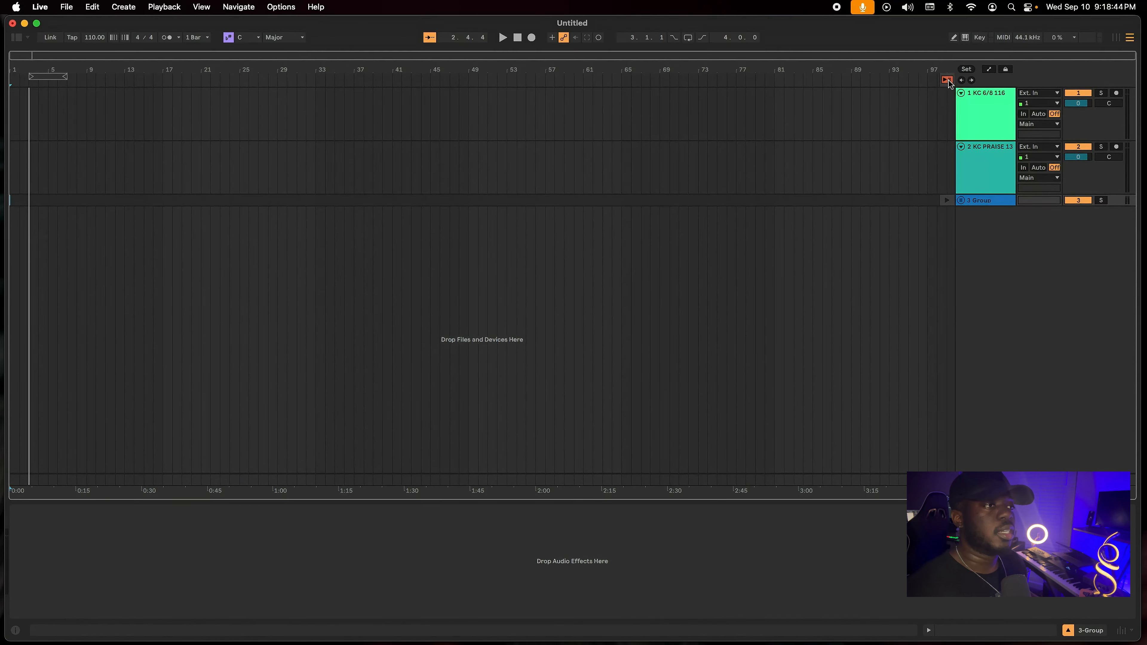
click(949, 80)
Place the insert marker at bar 37 on the group track and play the empty arrangement from there.
click(928, 220)
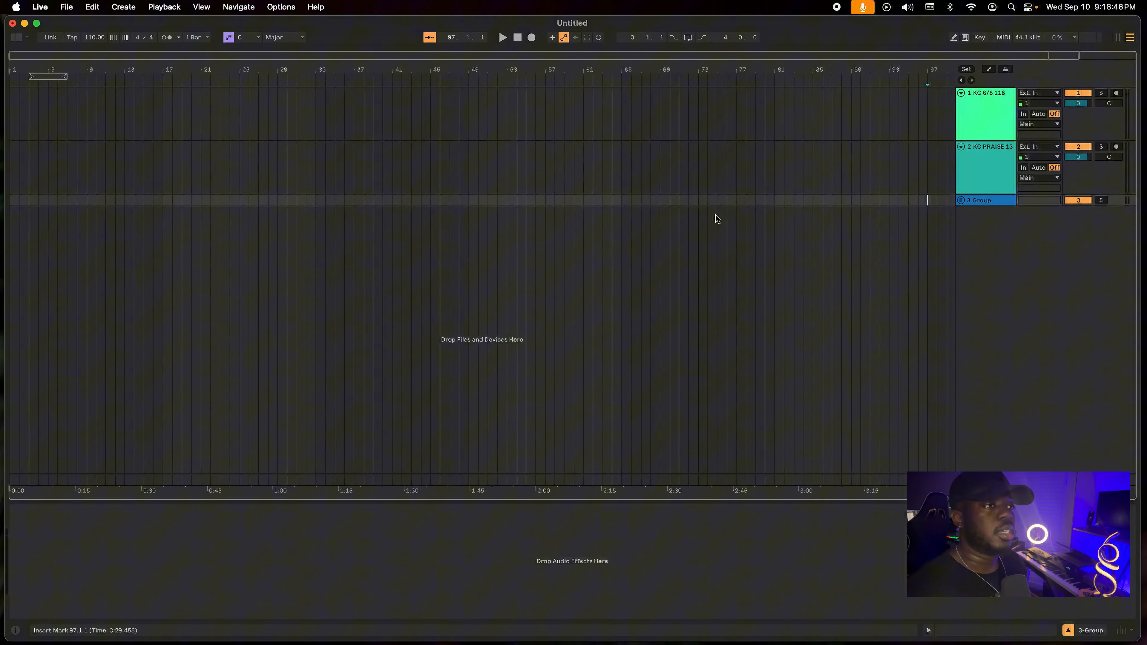
click(355, 199)
key(space)
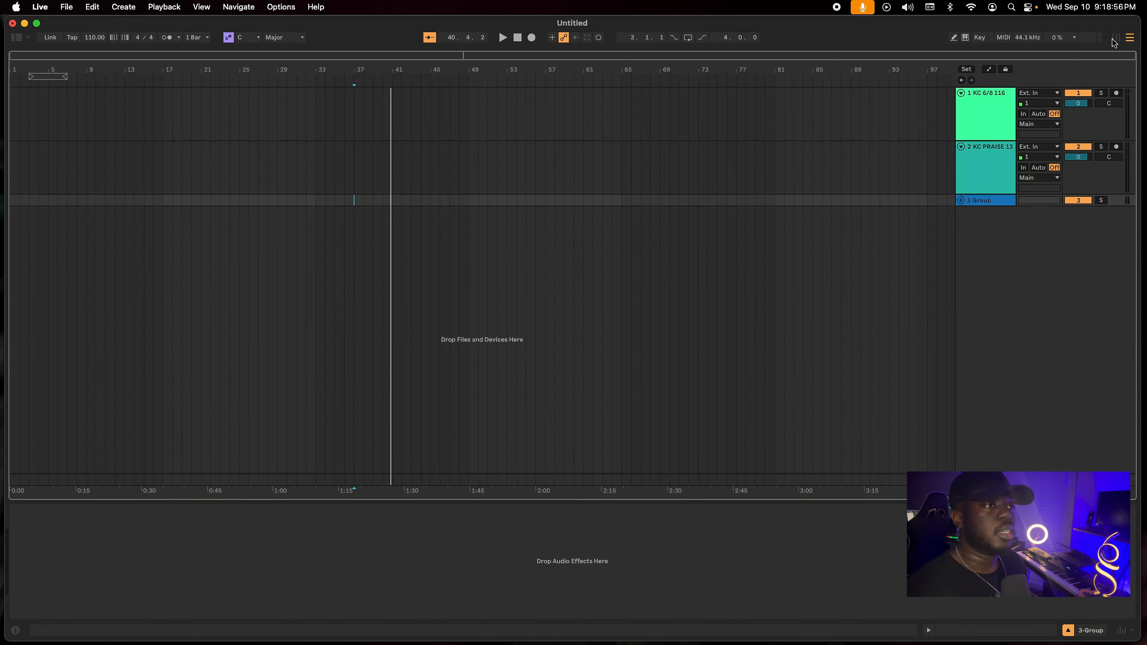
Launch the KC 6/8 116 clip in the Session View, and go back to the Arrangement View to watch the playhead.
click(1113, 40)
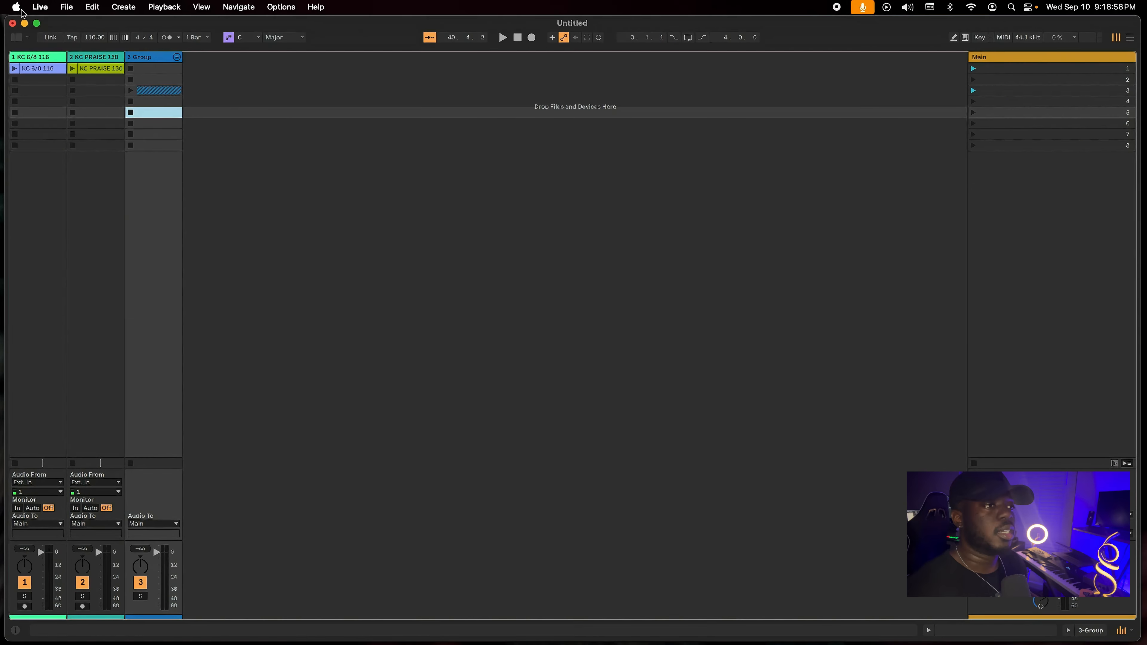
click(15, 69)
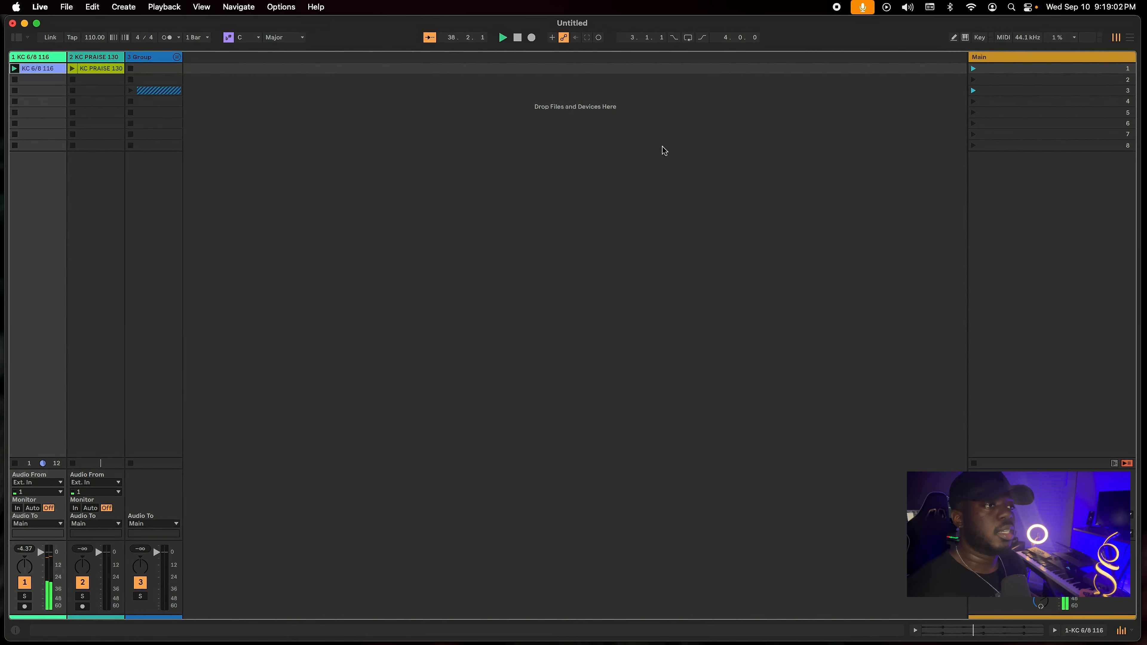
click(1131, 37)
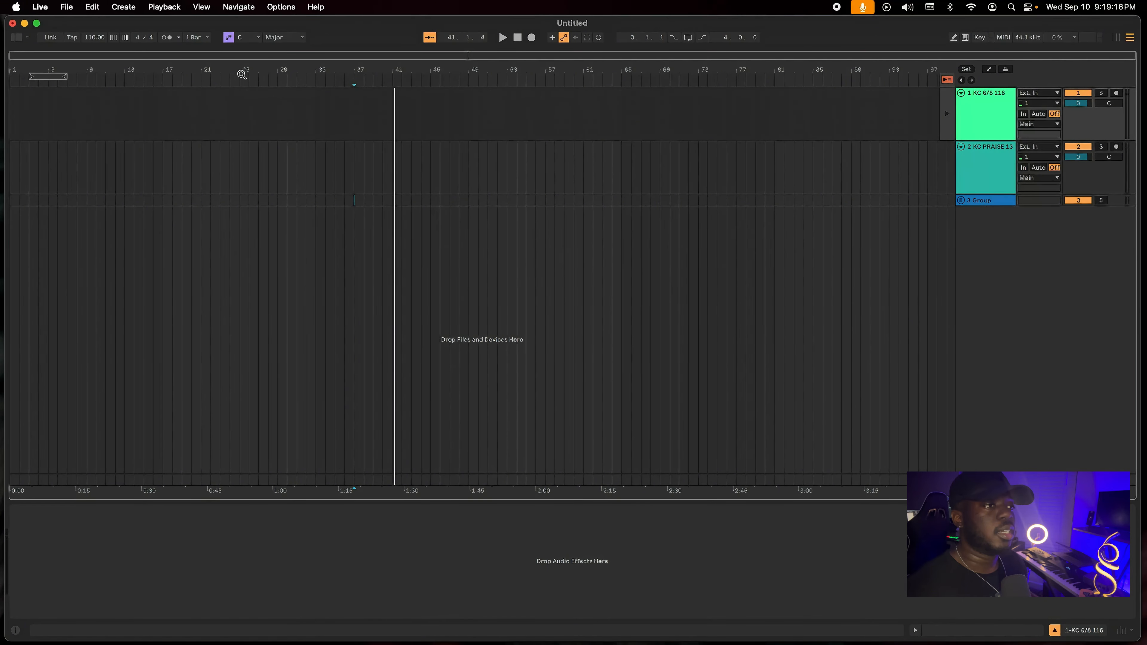
Set the arrangement start position to bar 25, relaunch the KC 6/8 116 clip from the Session View, and follow its playback in the Arrangement View.
click(248, 245)
click(240, 245)
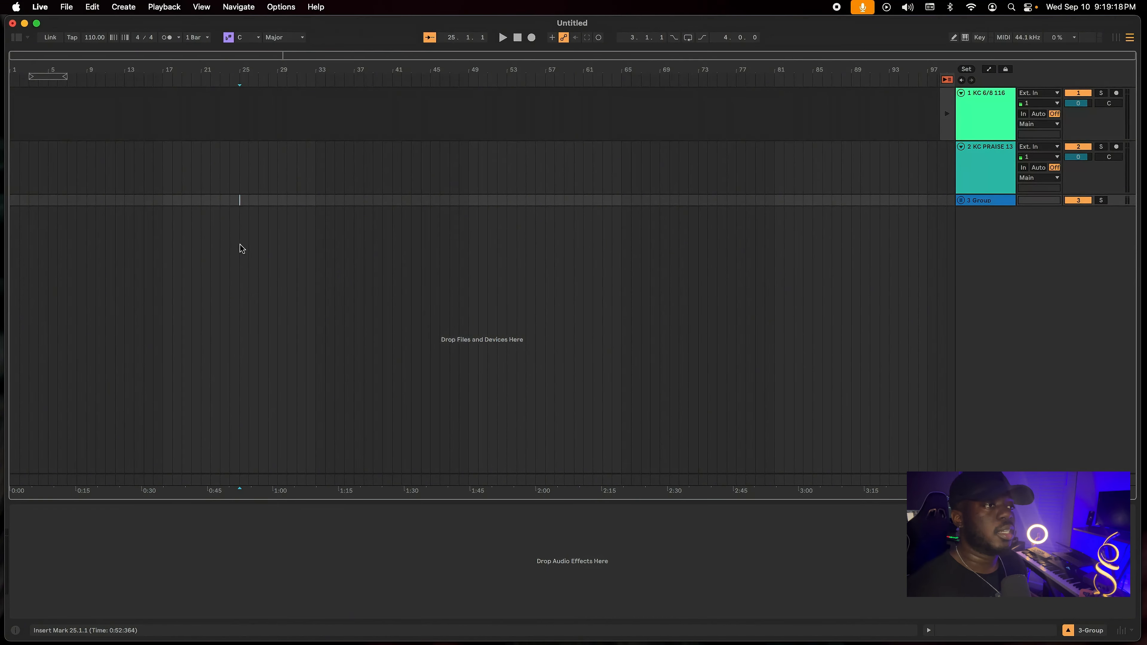
click(1117, 38)
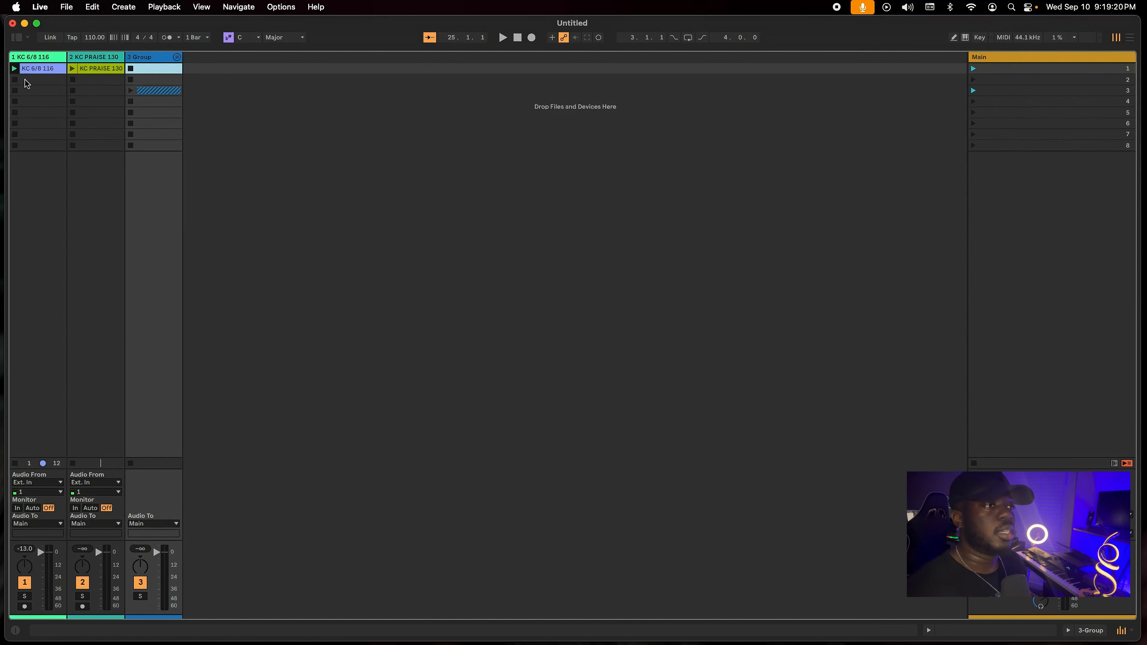
click(14, 68)
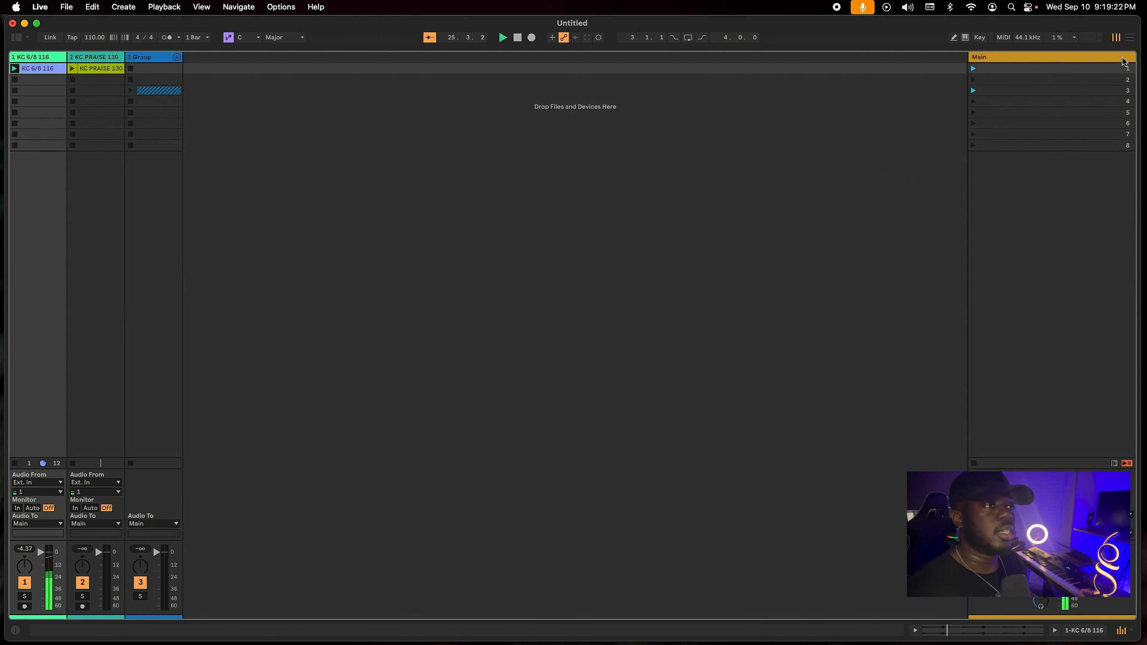
click(1130, 40)
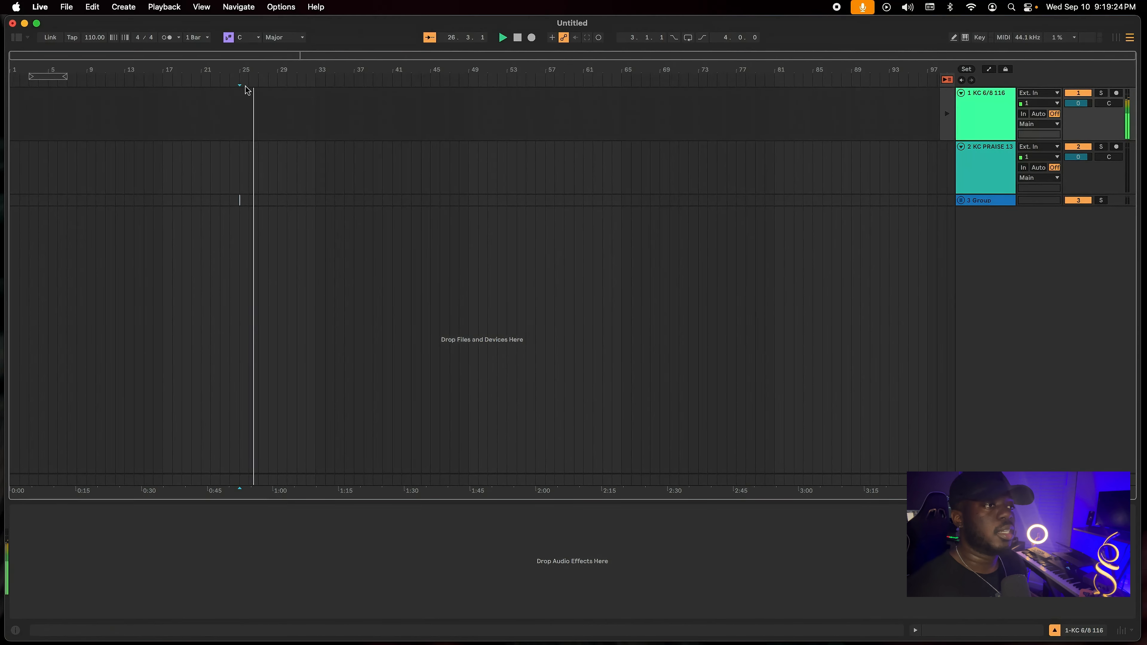